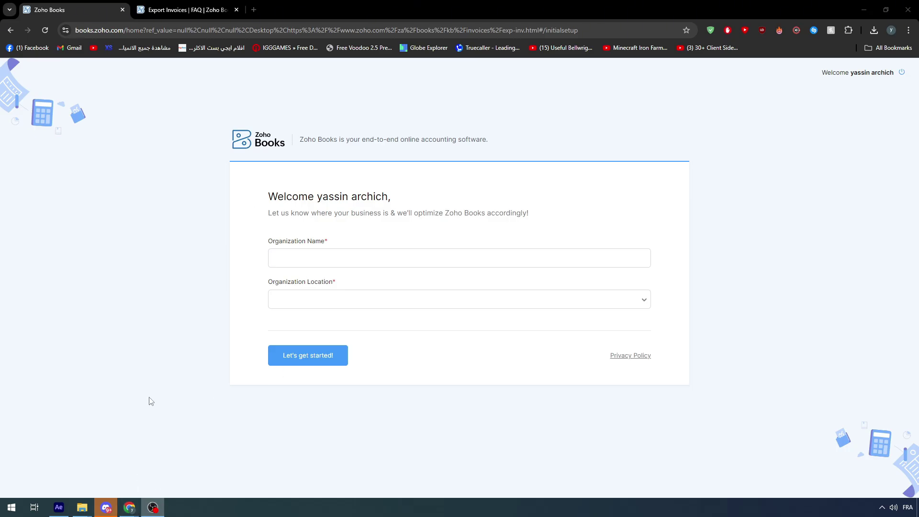
Enter 'ezae' as the organization name and set the location to Algeria.
{"action": "left_click", "coordinate": [284, 259]}
{"action": "type", "text": "ezae"}
{"action": "left_click", "coordinate": [325, 298]}
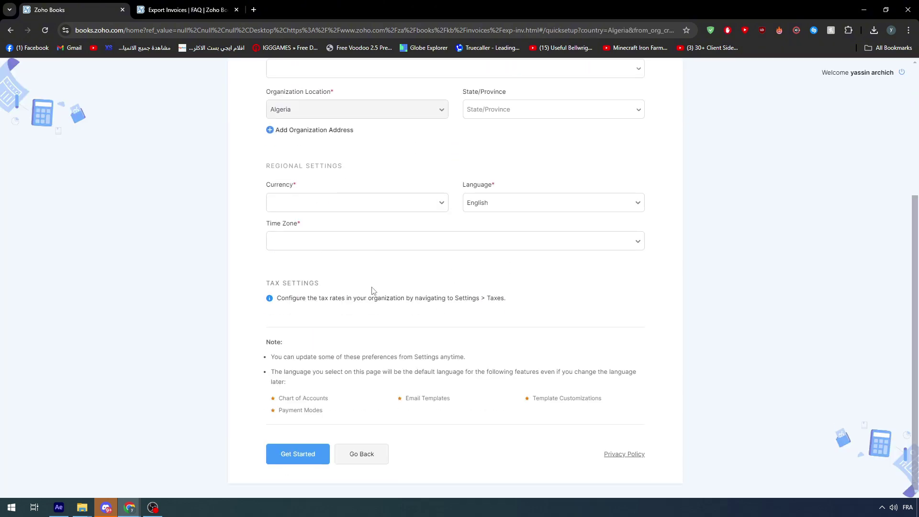
{"action": "scroll", "coordinate": [431, 293], "scroll_direction": "up", "scroll_amount": 4}
{"action": "scroll", "coordinate": [441, 297], "scroll_direction": "down", "scroll_amount": 4}
{"action": "scroll", "coordinate": [335, 431], "scroll_direction": "up", "scroll_amount": 4}
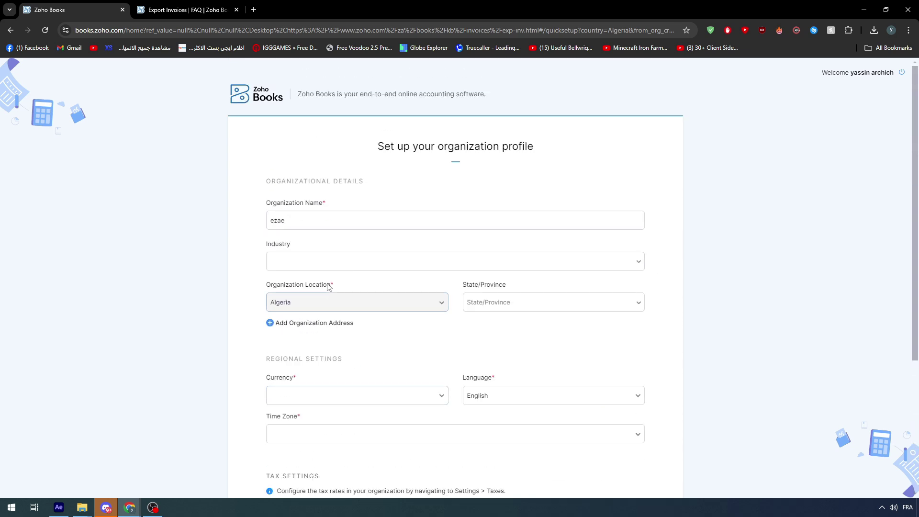
Set the industry to Art and Design and the province to Annaba.
{"action": "left_click", "coordinate": [332, 265]}
{"action": "left_click", "coordinate": [322, 317]}
{"action": "left_click", "coordinate": [543, 300]}
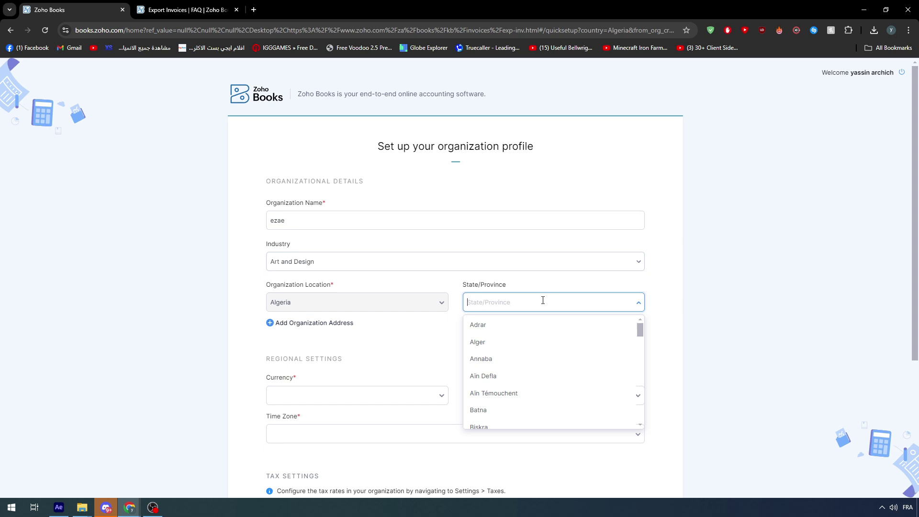
{"action": "left_click", "coordinate": [544, 360]}
Choose USD currency and the GMT-12:00 time zone, then submit the profile.
{"action": "left_click", "coordinate": [314, 397]}
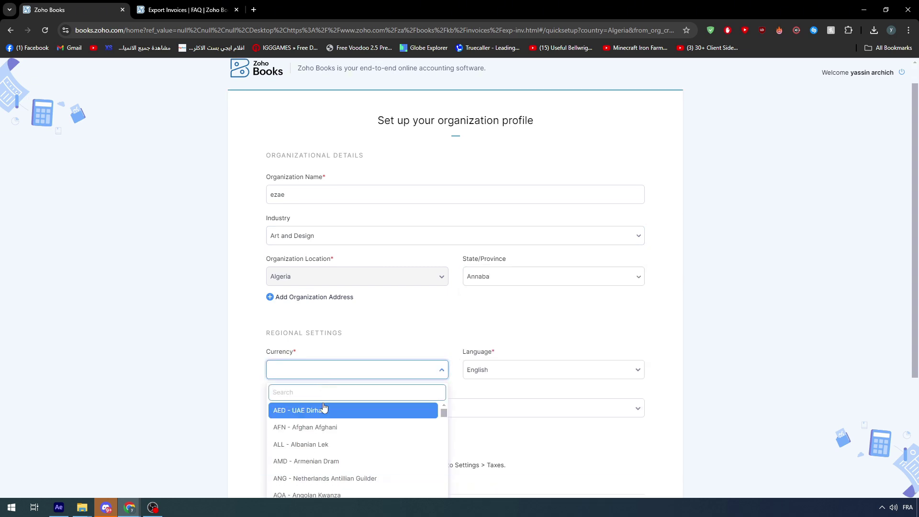
{"action": "type", "text": "usd"}
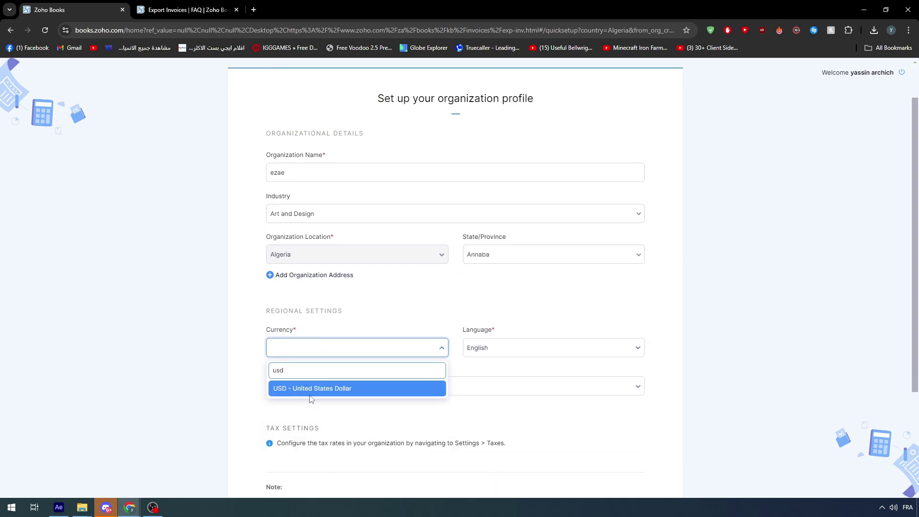
{"action": "left_click", "coordinate": [311, 387]}
{"action": "scroll", "coordinate": [456, 400], "scroll_direction": "down", "scroll_amount": 1}
{"action": "left_click", "coordinate": [425, 340]}
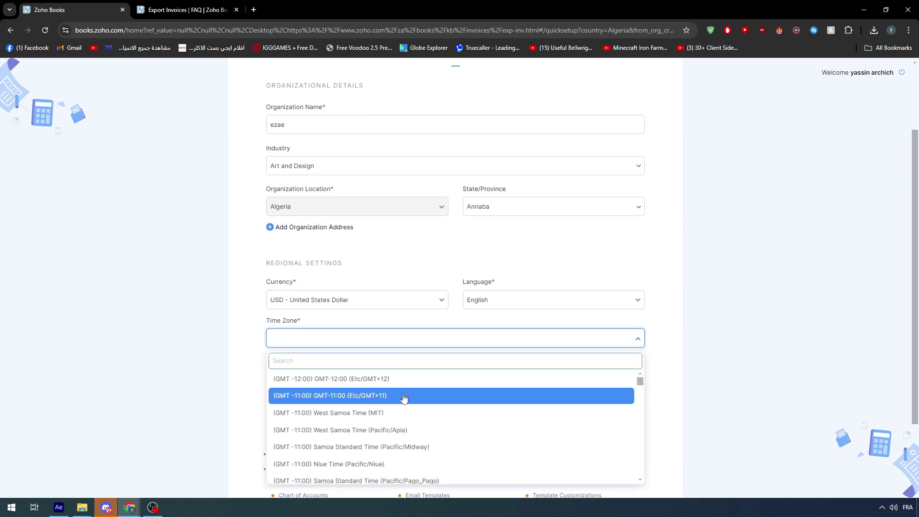
{"action": "left_click", "coordinate": [398, 376]}
{"action": "scroll", "coordinate": [248, 404], "scroll_direction": "down", "scroll_amount": 2}
{"action": "left_click", "coordinate": [298, 455]}
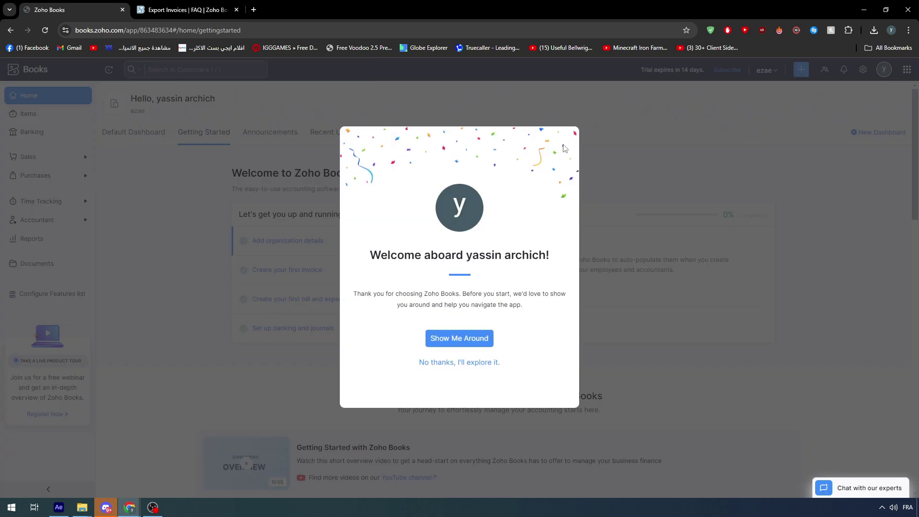
Decline the guided tour, expand Sales, and open the empty All Invoices page.
{"action": "left_click", "coordinate": [443, 363]}
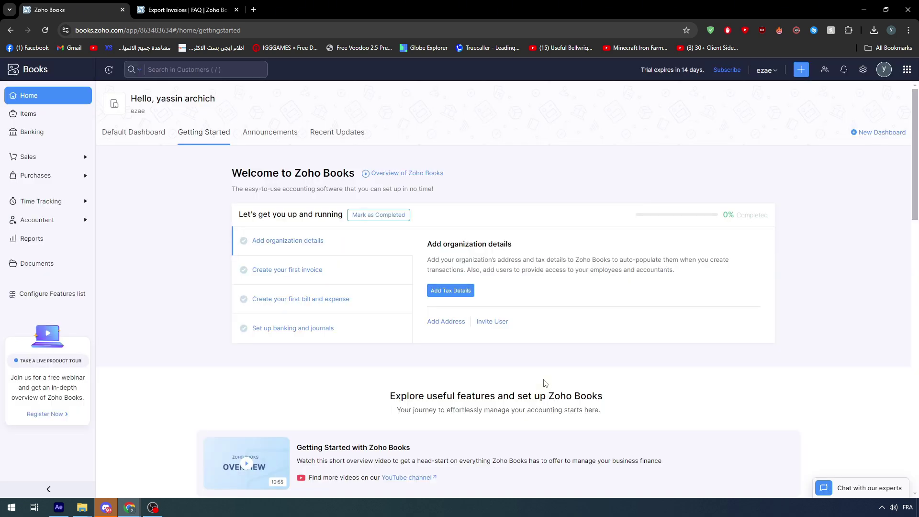
{"action": "left_click", "coordinate": [54, 154]}
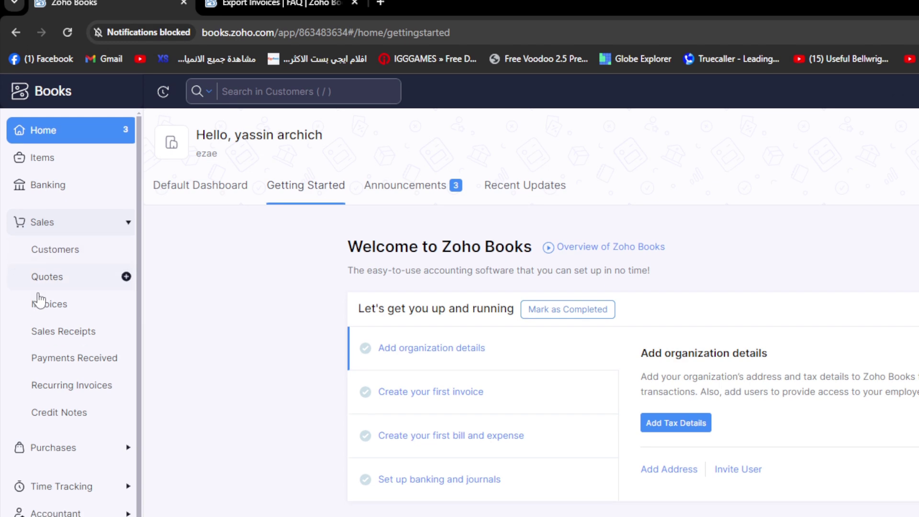
{"action": "left_click", "coordinate": [39, 320]}
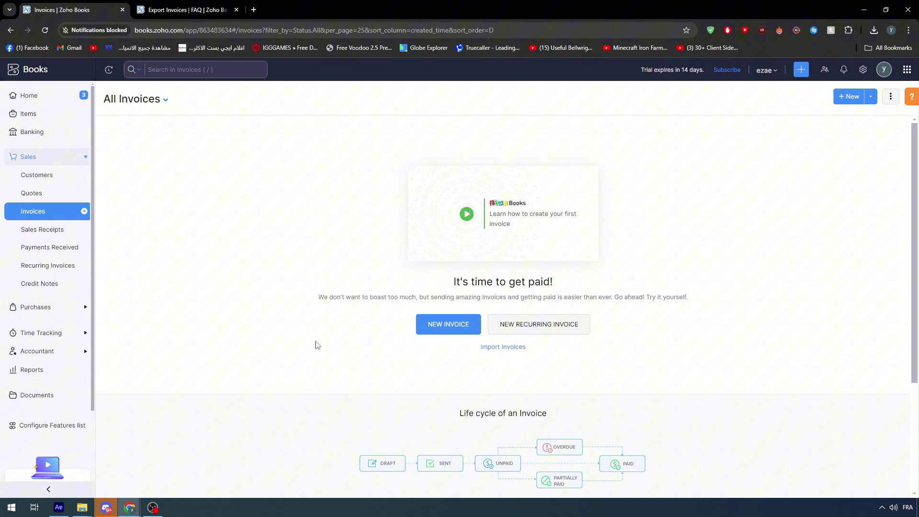
{"action": "scroll", "coordinate": [344, 365], "scroll_direction": "down", "scroll_amount": 3}
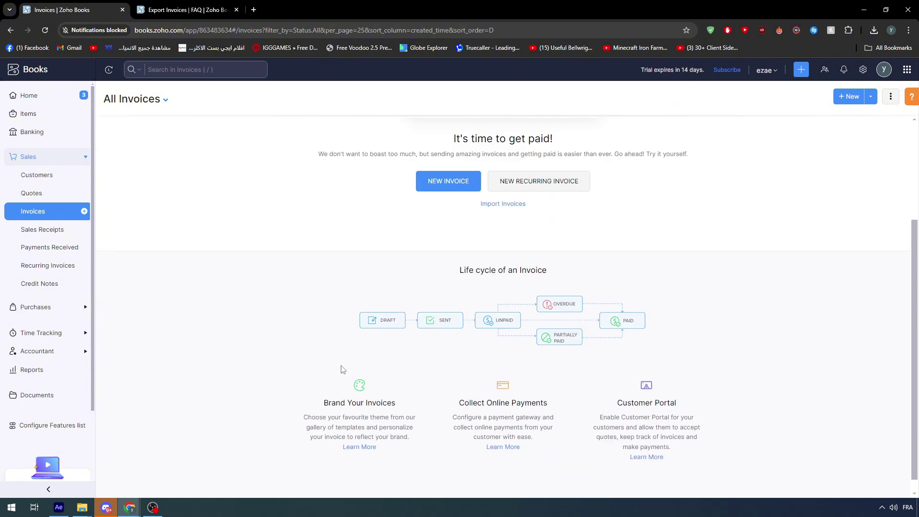
{"action": "scroll", "coordinate": [477, 362], "scroll_direction": "up", "scroll_amount": 3}
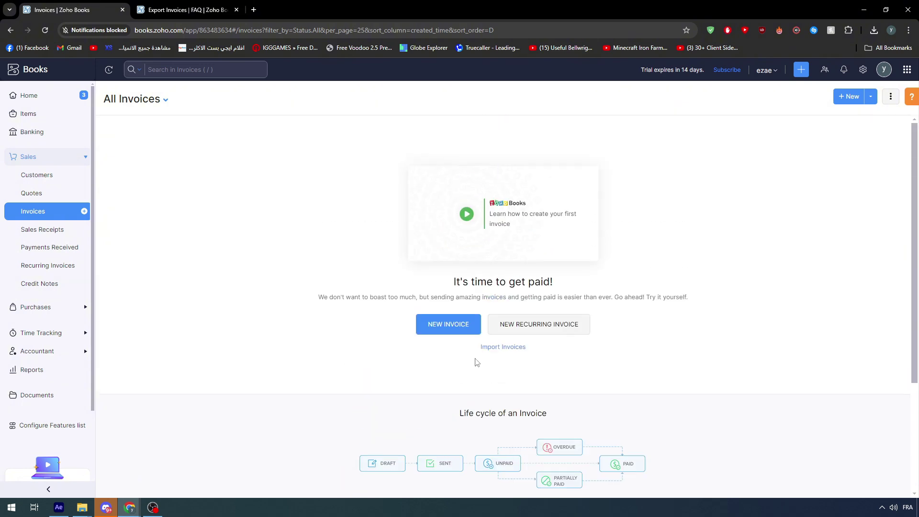
Start a new invoice, dismiss the preferences dialog, and choose to add a new customer.
{"action": "left_click", "coordinate": [449, 325]}
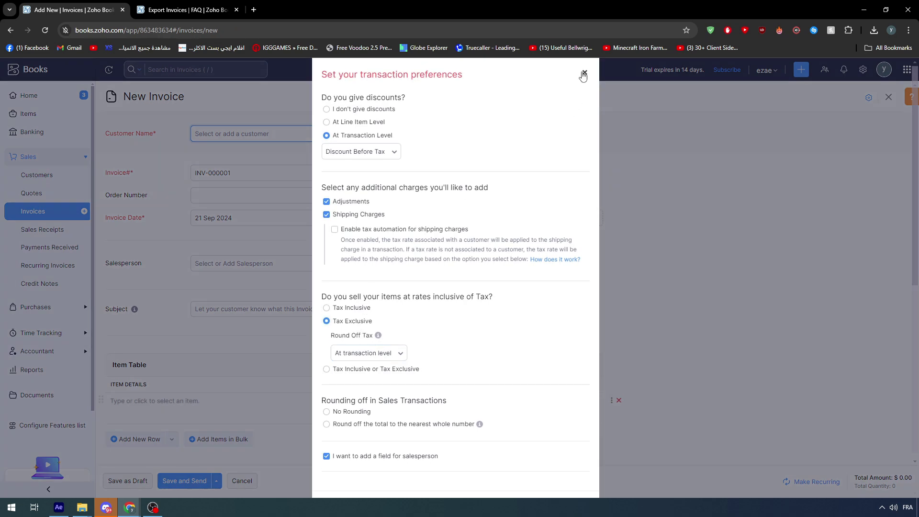
{"action": "left_click", "coordinate": [584, 67]}
{"action": "left_click", "coordinate": [215, 133]}
{"action": "left_click", "coordinate": [219, 193]}
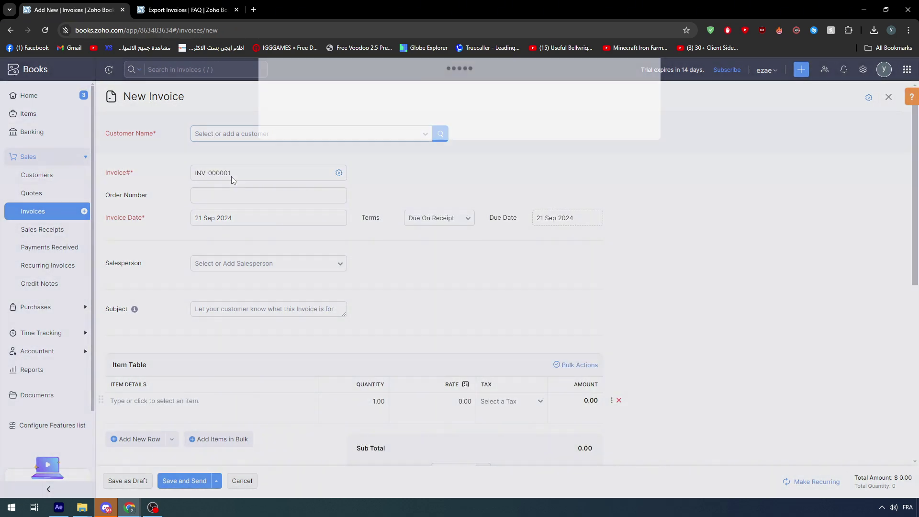
Create an individual customer with a first name and matching display name, and save it.
{"action": "left_click", "coordinate": [389, 100]}
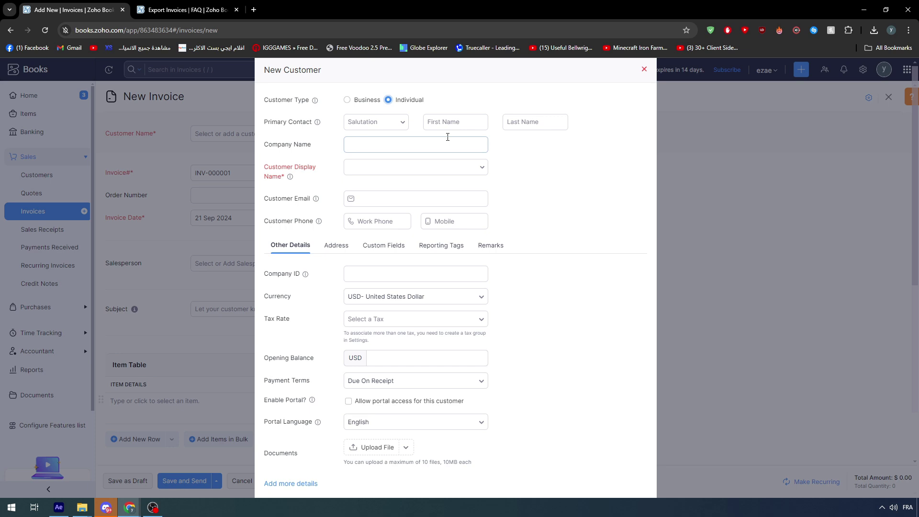
{"action": "left_click", "coordinate": [452, 122]}
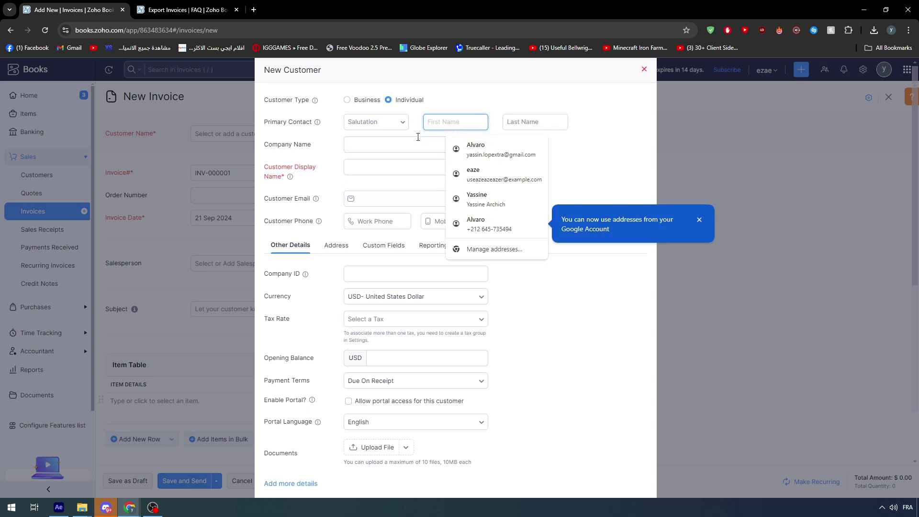
{"action": "type", "text": "zaezae"}
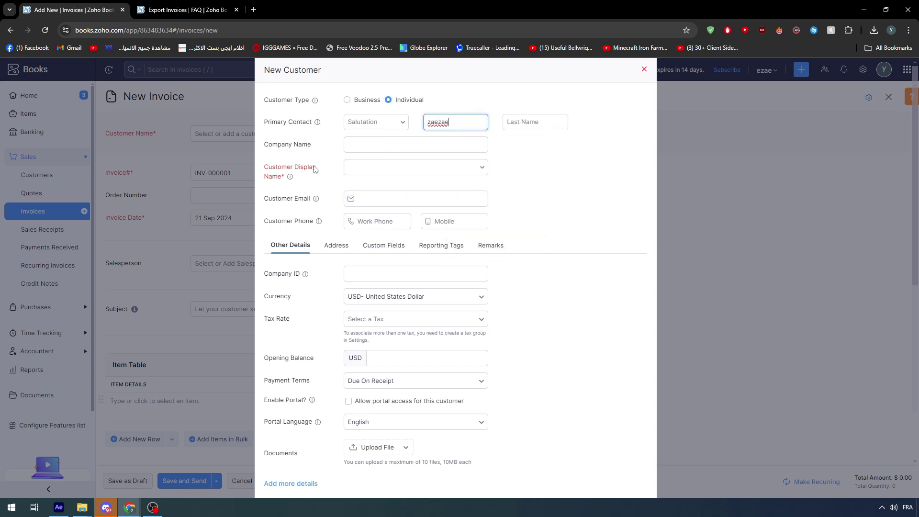
{"action": "left_click", "coordinate": [364, 167]}
{"action": "left_click", "coordinate": [379, 192]}
{"action": "scroll", "coordinate": [541, 245], "scroll_direction": "down", "scroll_amount": 2}
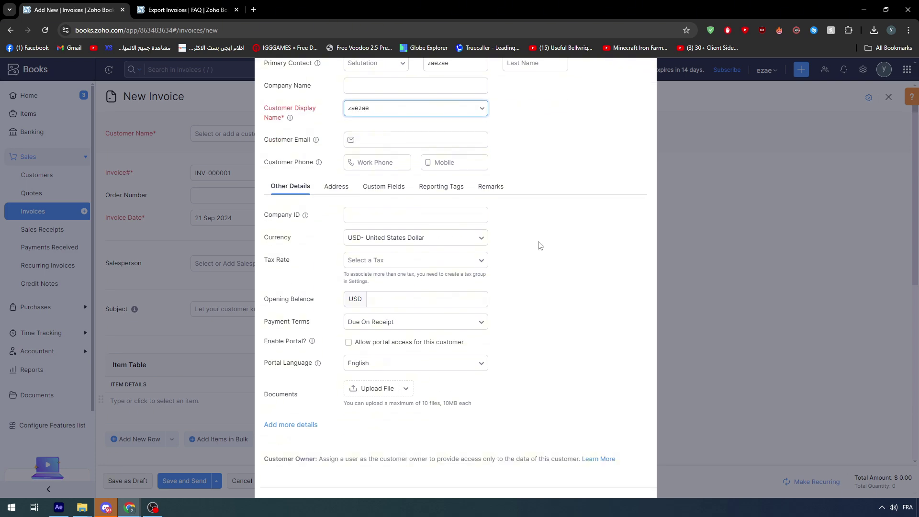
{"action": "scroll", "coordinate": [540, 245], "scroll_direction": "down", "scroll_amount": 1}
{"action": "left_click", "coordinate": [276, 470]}
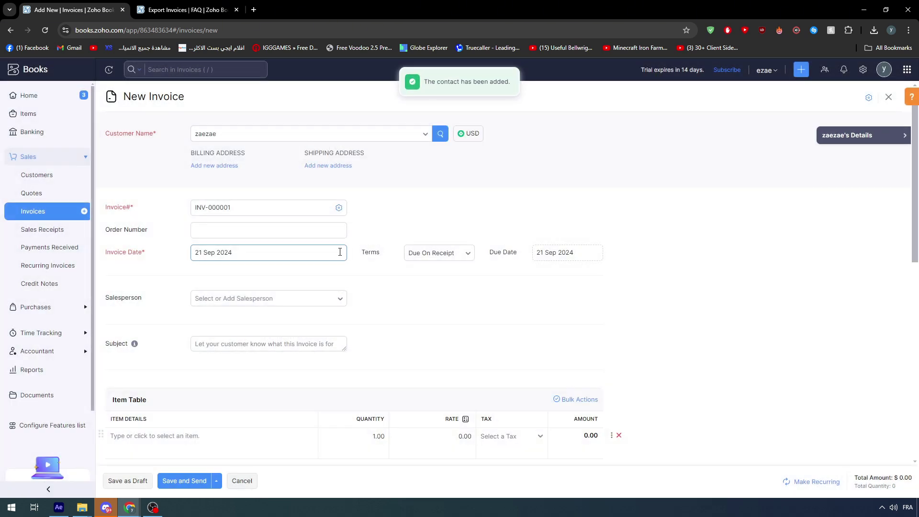
Attempt to save the invoice, then reselect the newly added customer.
{"action": "scroll", "coordinate": [367, 289], "scroll_direction": "down", "scroll_amount": 7}
{"action": "scroll", "coordinate": [318, 238], "scroll_direction": "up", "scroll_amount": 6}
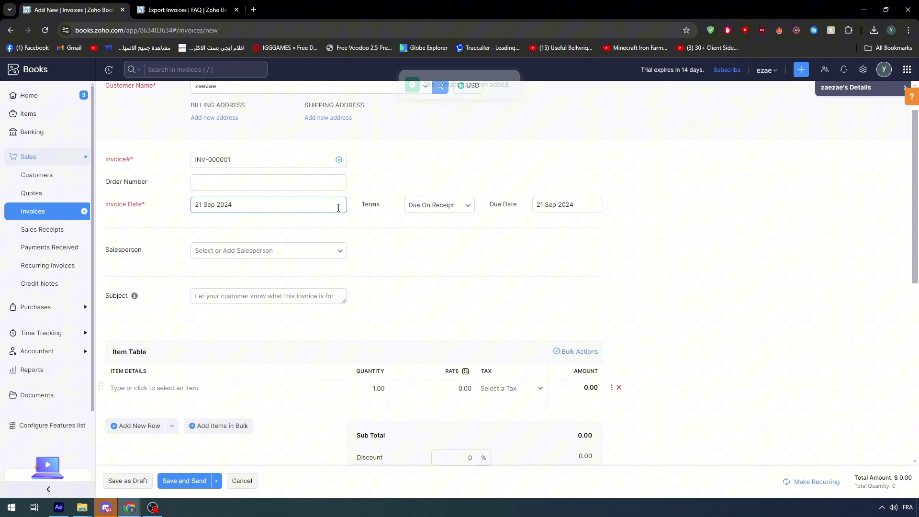
{"action": "scroll", "coordinate": [338, 208], "scroll_direction": "down", "scroll_amount": 5}
{"action": "left_click", "coordinate": [197, 477]}
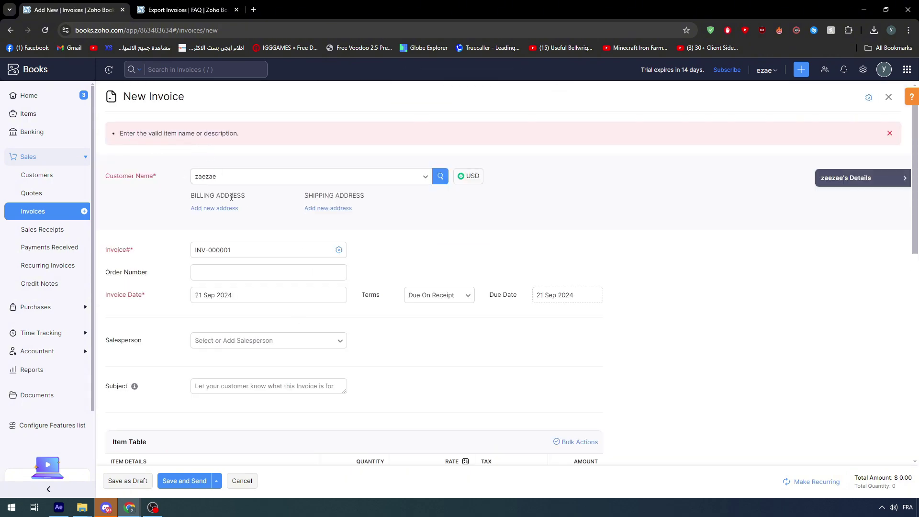
{"action": "left_click", "coordinate": [232, 176]}
{"action": "left_click", "coordinate": [230, 220]}
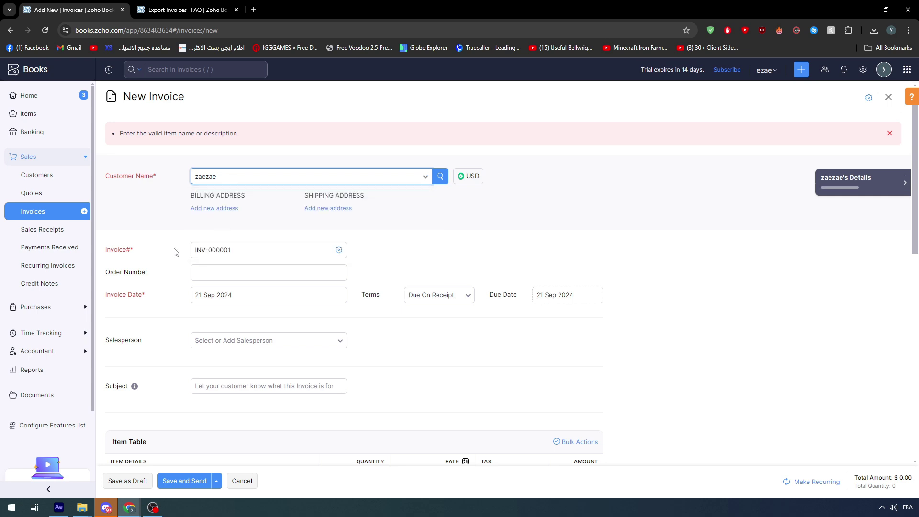
Set the invoice's payment terms to Due end of the month.
{"action": "left_click", "coordinate": [281, 296]}
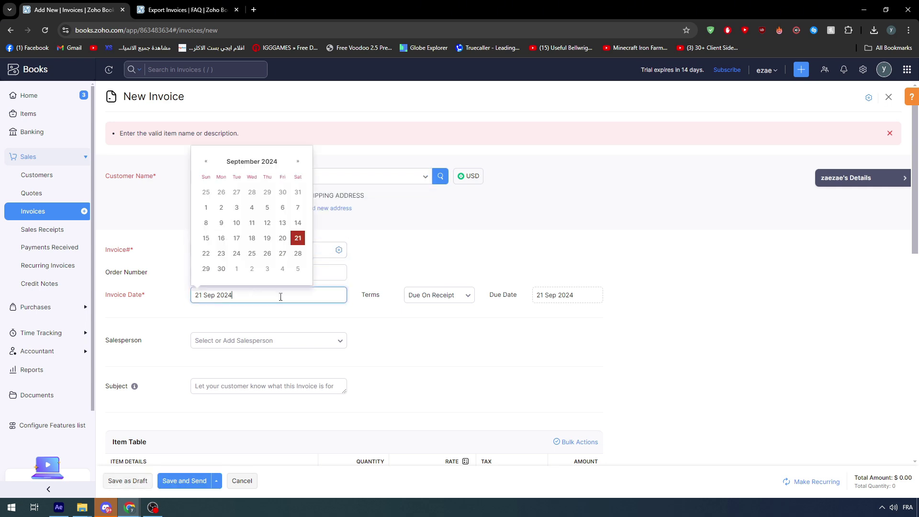
{"action": "left_click", "coordinate": [433, 296]}
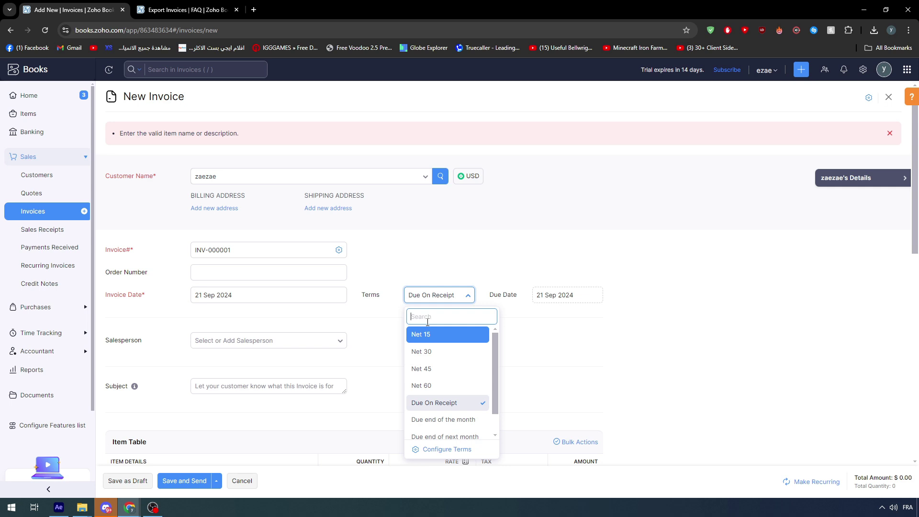
{"action": "left_click", "coordinate": [299, 294]}
{"action": "left_click", "coordinate": [501, 298]}
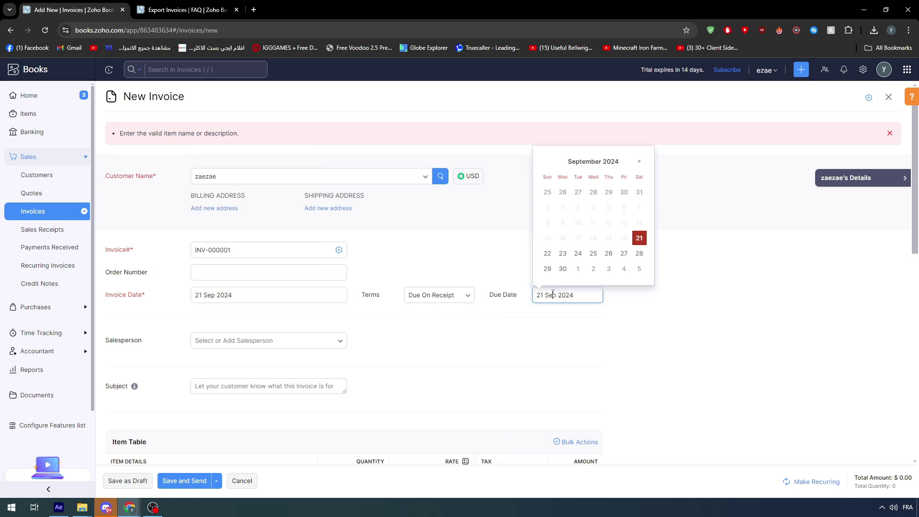
{"action": "left_click", "coordinate": [462, 301]}
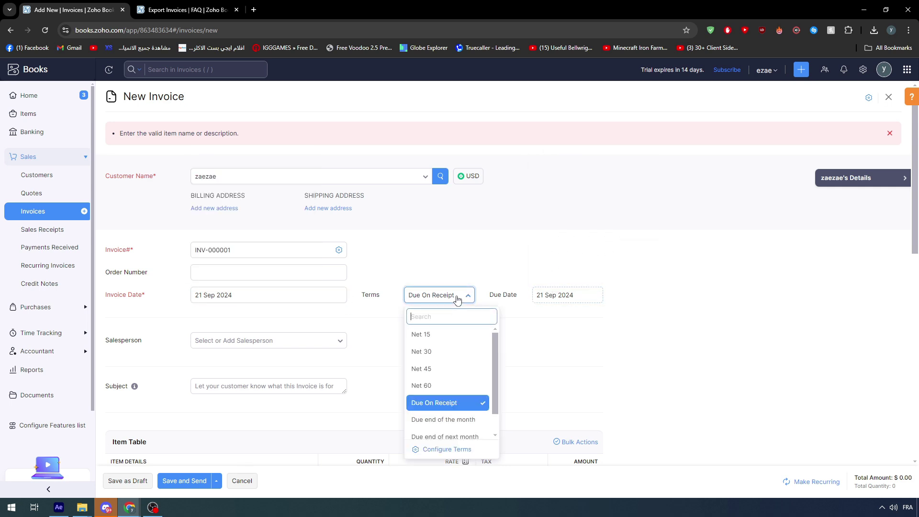
{"action": "left_click", "coordinate": [448, 421]}
Add a 100 adjustment to the invoice total.
{"action": "scroll", "coordinate": [402, 364], "scroll_direction": "down", "scroll_amount": 2}
{"action": "scroll", "coordinate": [223, 249], "scroll_direction": "down", "scroll_amount": 6}
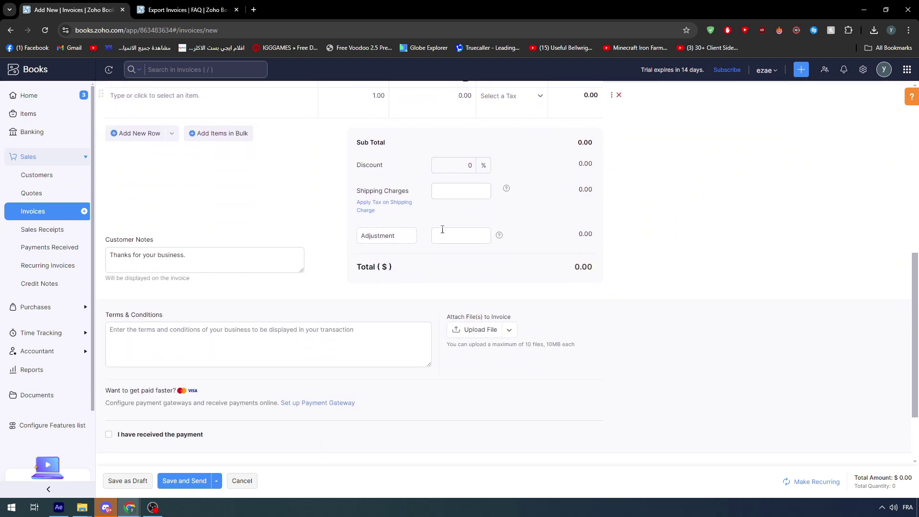
{"action": "left_click", "coordinate": [450, 235]}
{"action": "type", "text": "100"}
{"action": "left_click", "coordinate": [837, 292]}
{"action": "scroll", "coordinate": [508, 351], "scroll_direction": "up", "scroll_amount": 3}
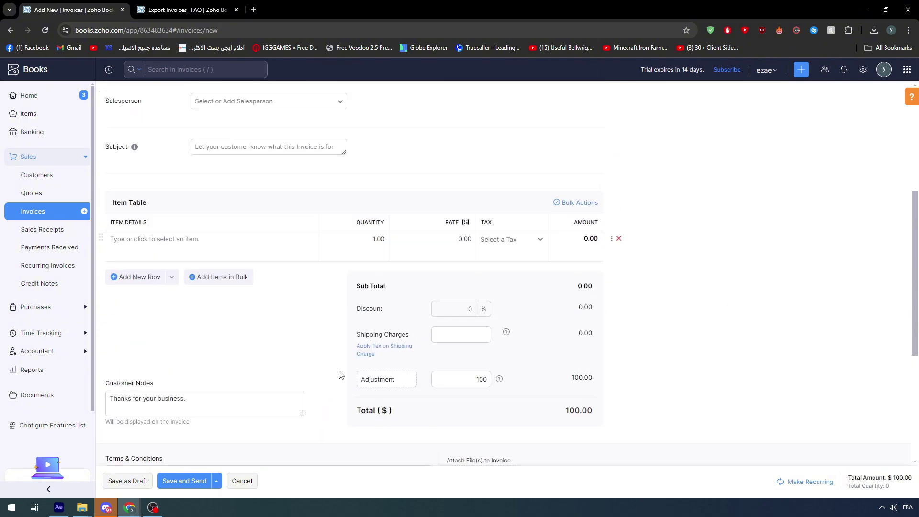
Enter item ezaea on the invoice line and mark the payment as received.
{"action": "left_click", "coordinate": [297, 243]}
{"action": "type", "text": "ezaea"}
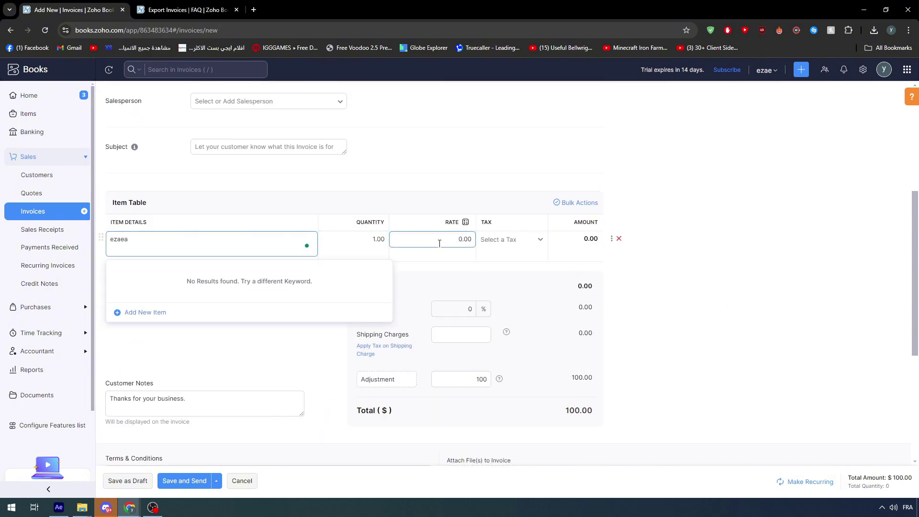
{"action": "left_click", "coordinate": [440, 243]}
{"action": "left_click", "coordinate": [508, 240]}
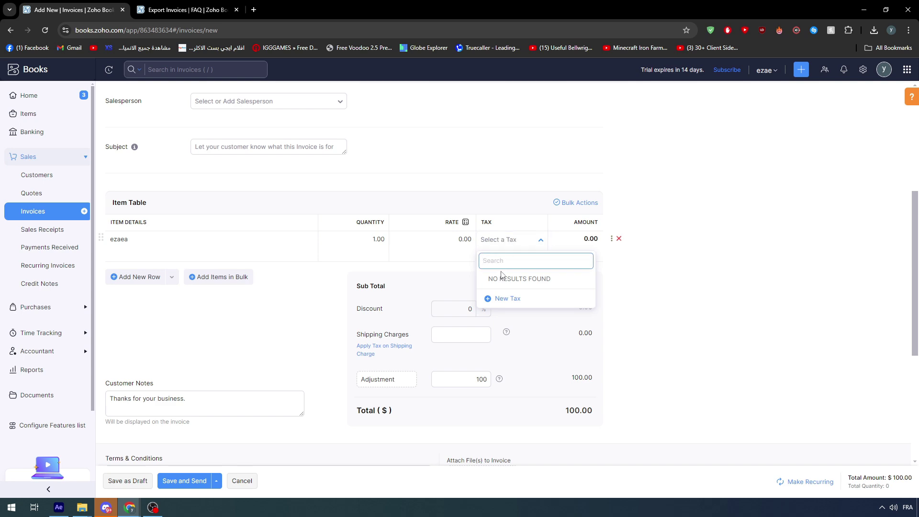
{"action": "left_click", "coordinate": [502, 293]}
{"action": "left_click", "coordinate": [501, 245]}
{"action": "scroll", "coordinate": [265, 321], "scroll_direction": "down", "scroll_amount": 5}
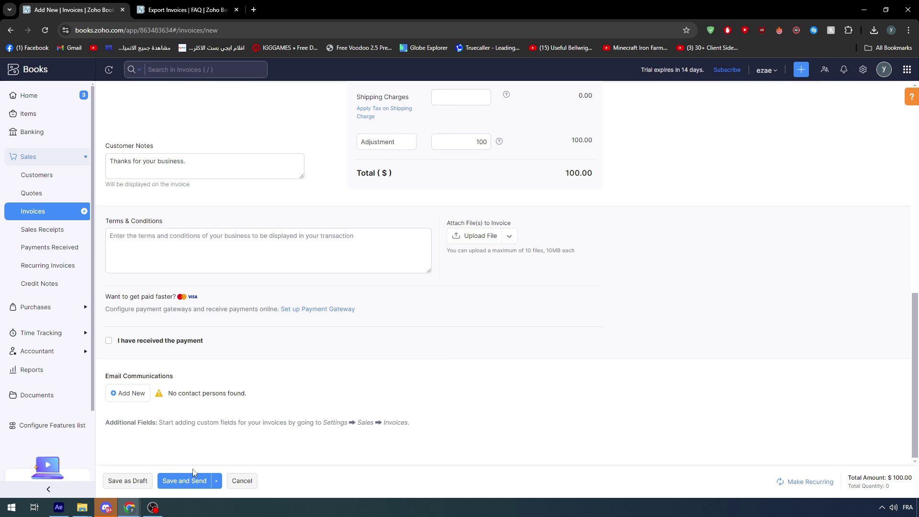
{"action": "left_click", "coordinate": [119, 345]}
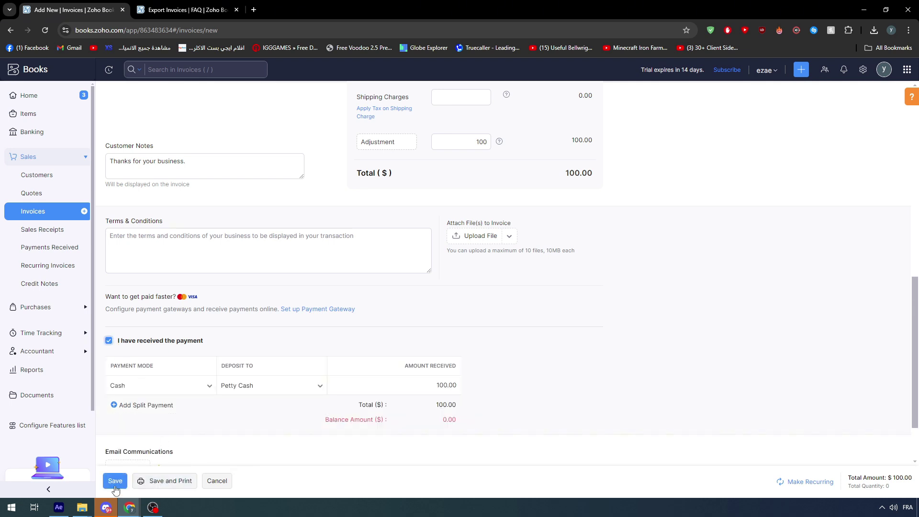
Save paid invoice INV-000001 and go back to the Invoices list.
{"action": "left_click", "coordinate": [227, 393]}
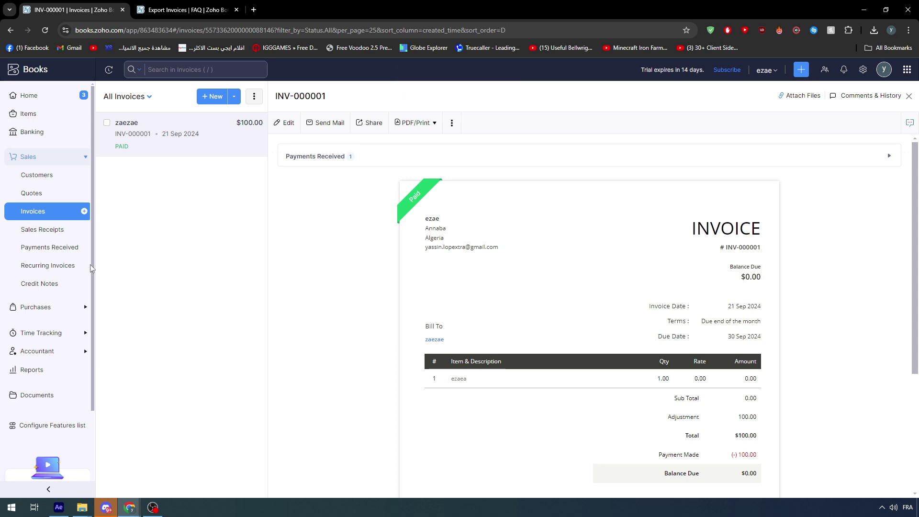
{"action": "left_click", "coordinate": [40, 213]}
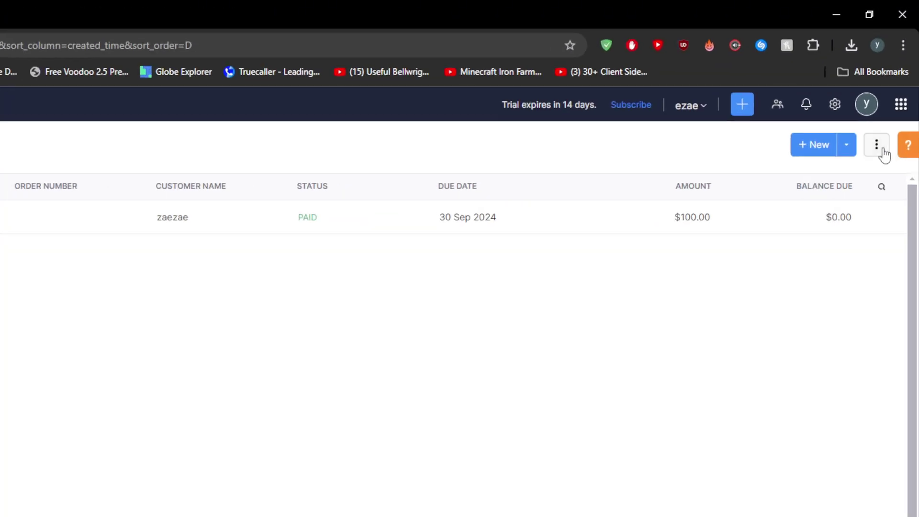
Open Export Invoices from the invoice list's more-actions menu.
{"action": "left_click", "coordinate": [877, 145]}
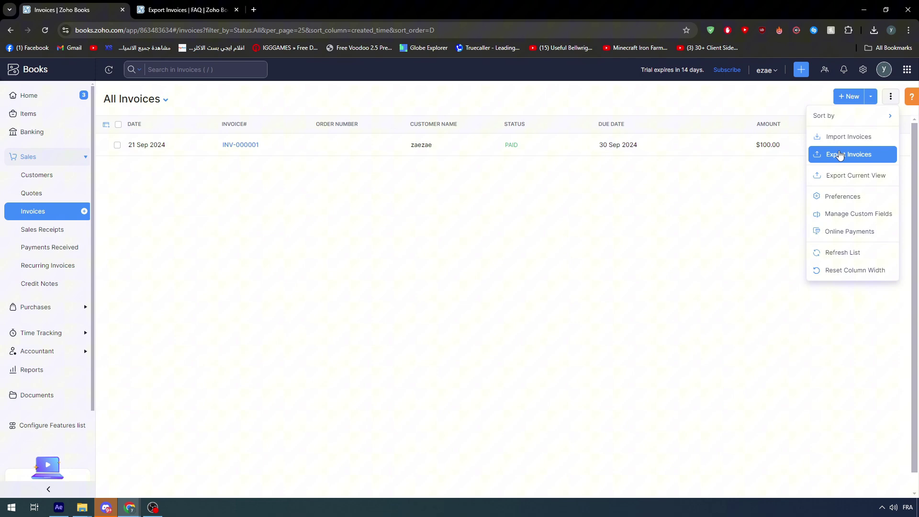
{"action": "left_click", "coordinate": [839, 155]}
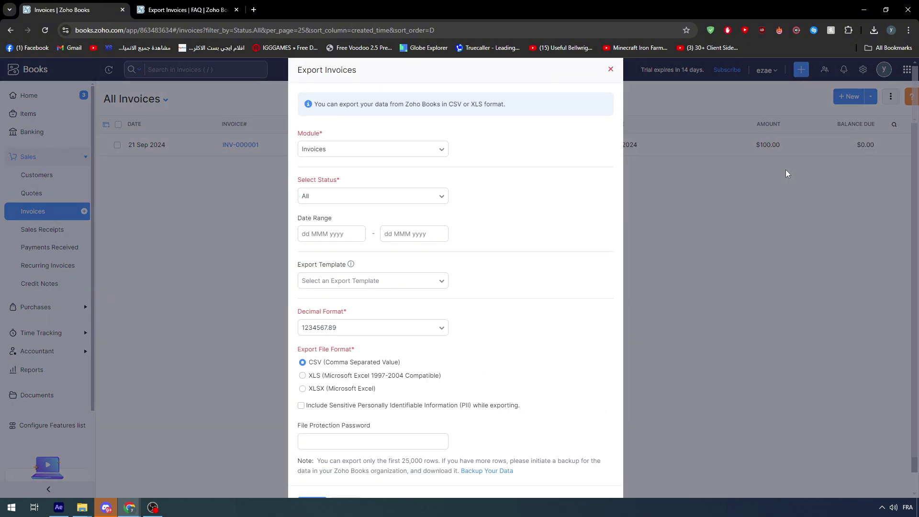
{"action": "left_click_drag", "start_coordinate": [316, 104], "coordinate": [422, 111]}
{"action": "left_click", "coordinate": [434, 109]}
{"action": "left_click", "coordinate": [317, 149]}
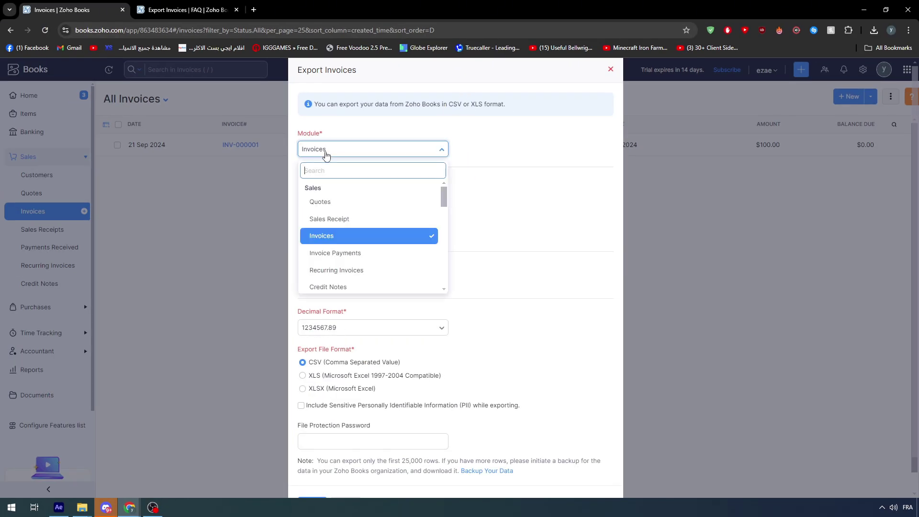
{"action": "left_click", "coordinate": [335, 237]}
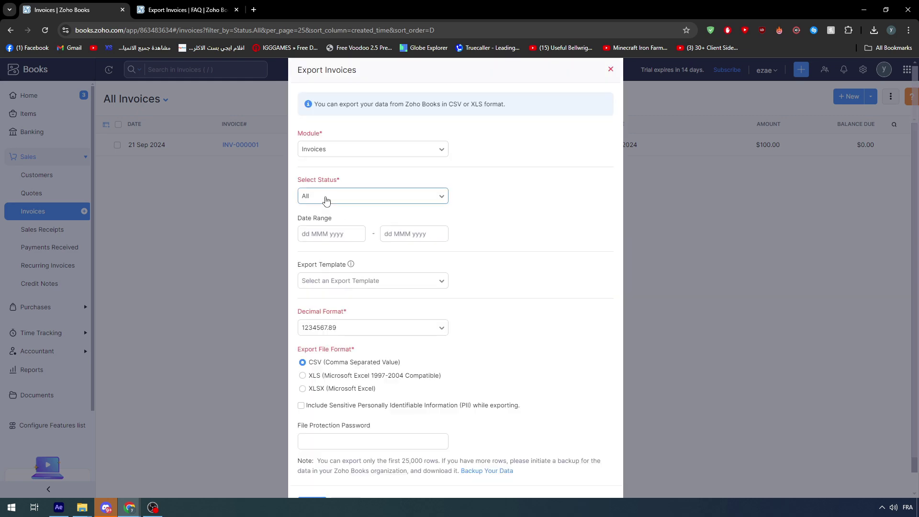
{"action": "left_click", "coordinate": [326, 199]}
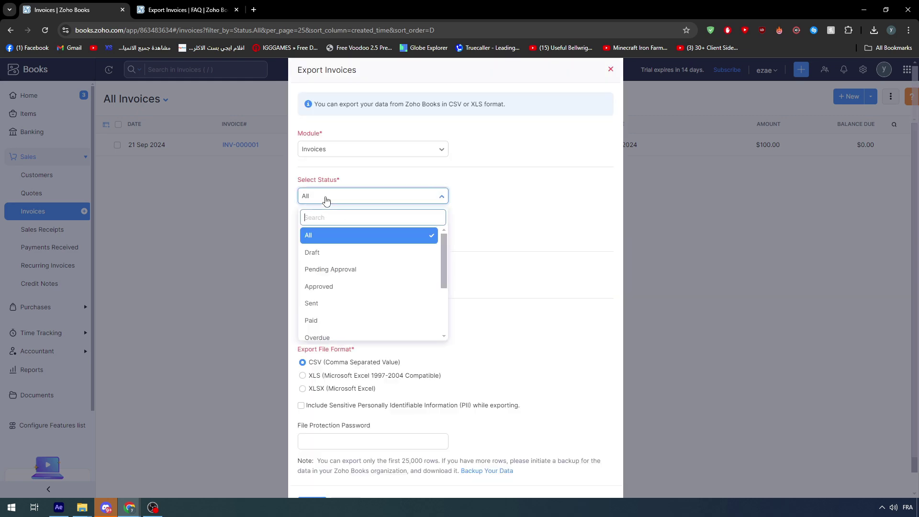
{"action": "left_click", "coordinate": [498, 196]}
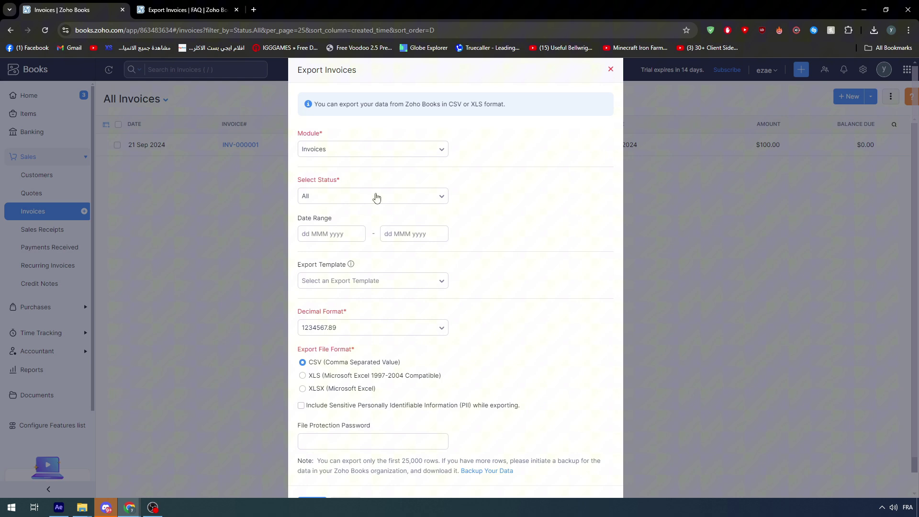
{"action": "left_click", "coordinate": [376, 197]}
{"action": "scroll", "coordinate": [370, 280], "scroll_direction": "down", "scroll_amount": 3}
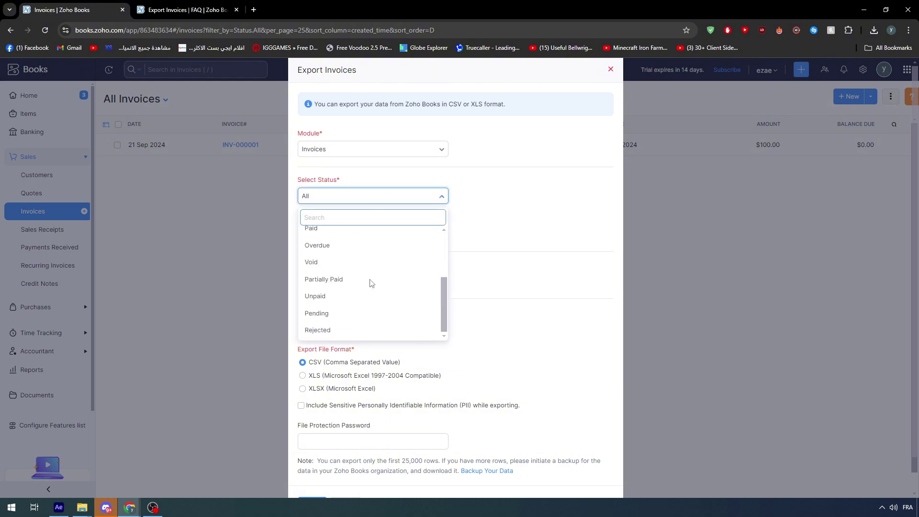
{"action": "scroll", "coordinate": [369, 278], "scroll_direction": "down", "scroll_amount": 1}
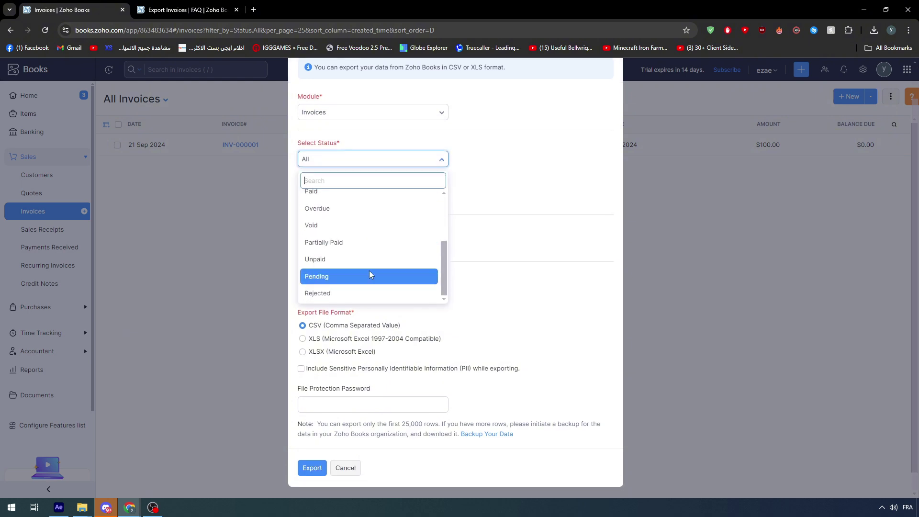
{"action": "left_click", "coordinate": [484, 183]}
{"action": "scroll", "coordinate": [454, 194], "scroll_direction": "up", "scroll_amount": 1}
{"action": "left_click", "coordinate": [420, 198]}
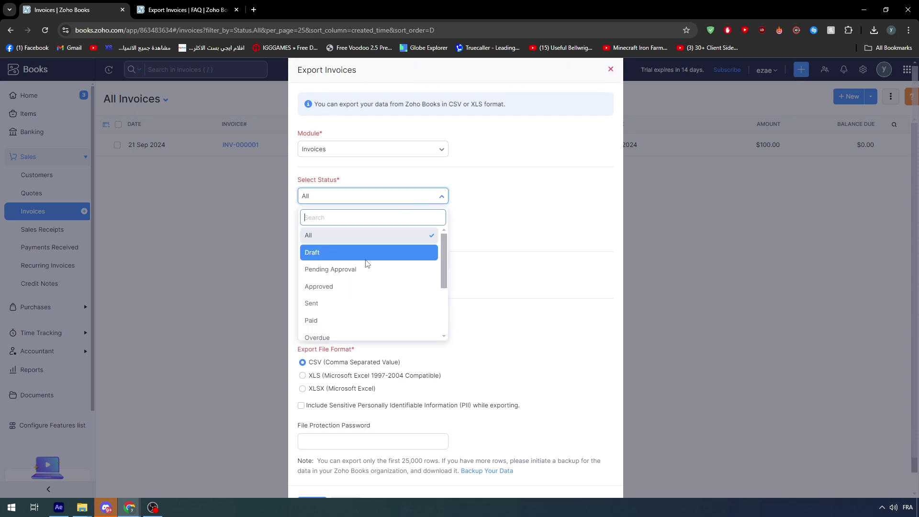
{"action": "left_click", "coordinate": [509, 191]}
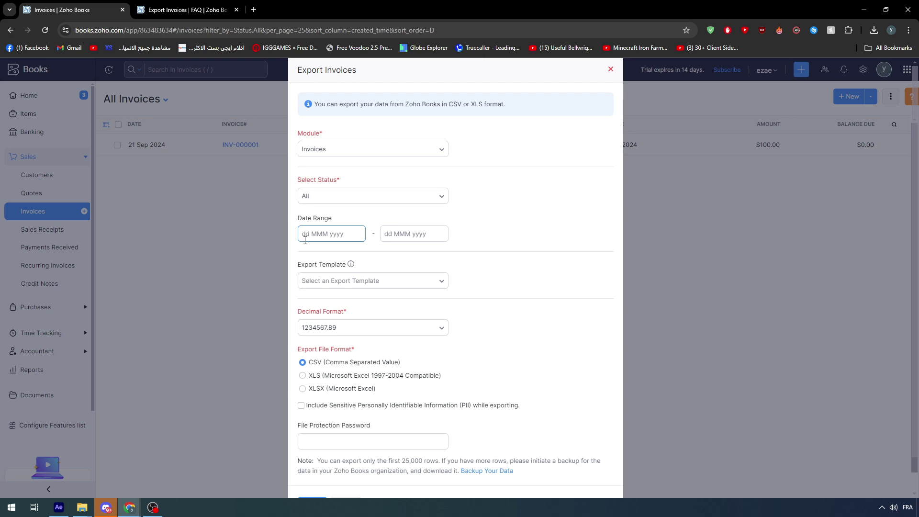
{"action": "scroll", "coordinate": [308, 241], "scroll_direction": "down", "scroll_amount": 1}
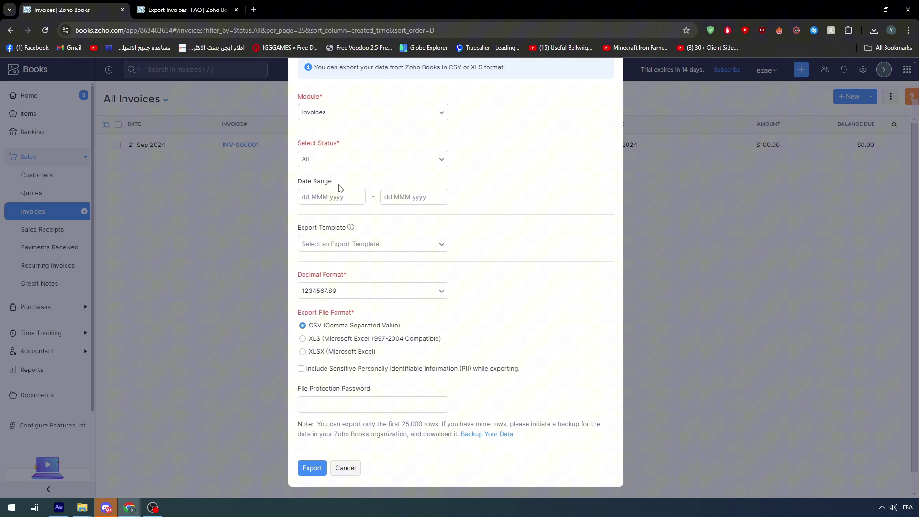
{"action": "left_click", "coordinate": [307, 200]}
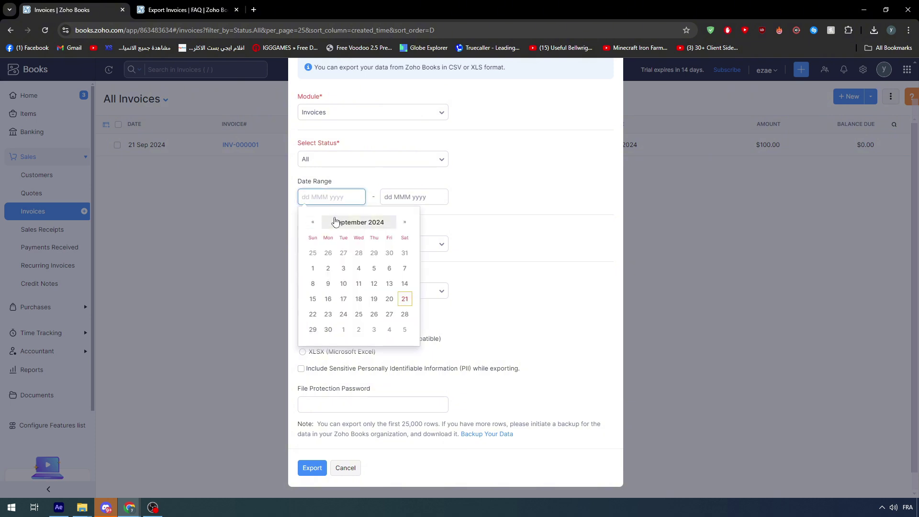
{"action": "left_click", "coordinate": [475, 201]}
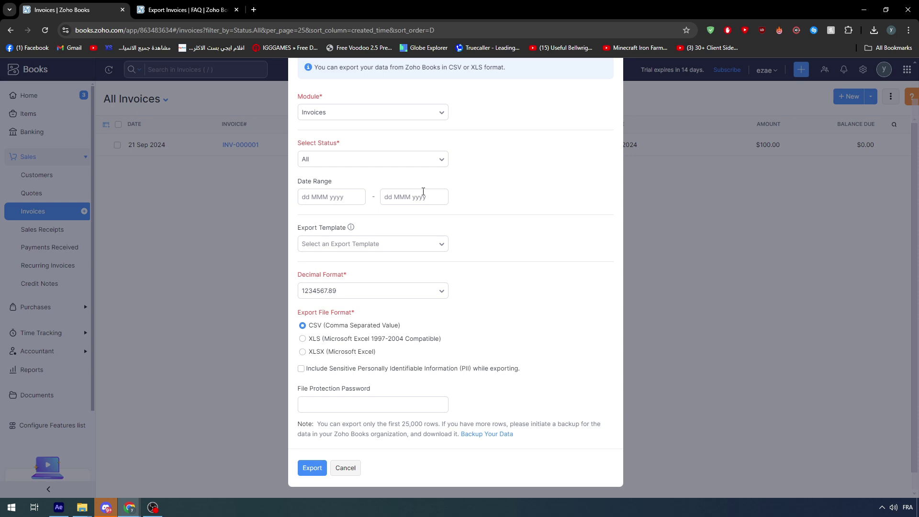
{"action": "left_click", "coordinate": [405, 191]}
{"action": "left_click", "coordinate": [359, 246]}
{"action": "left_click", "coordinate": [360, 247]}
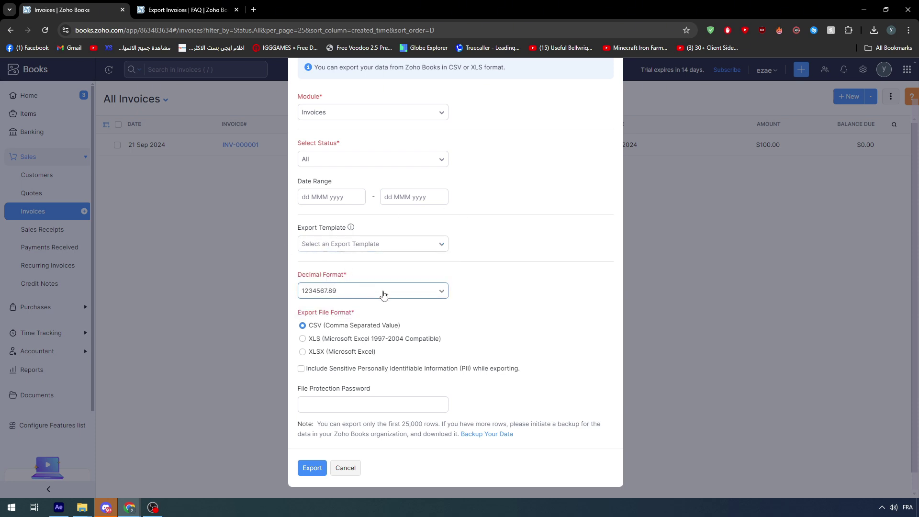
{"action": "left_click", "coordinate": [368, 294]}
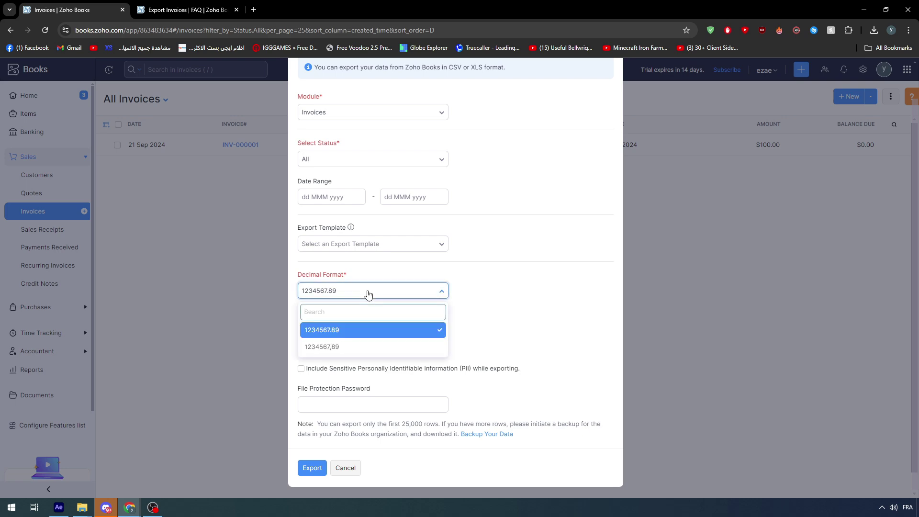
{"action": "left_click", "coordinate": [368, 294]}
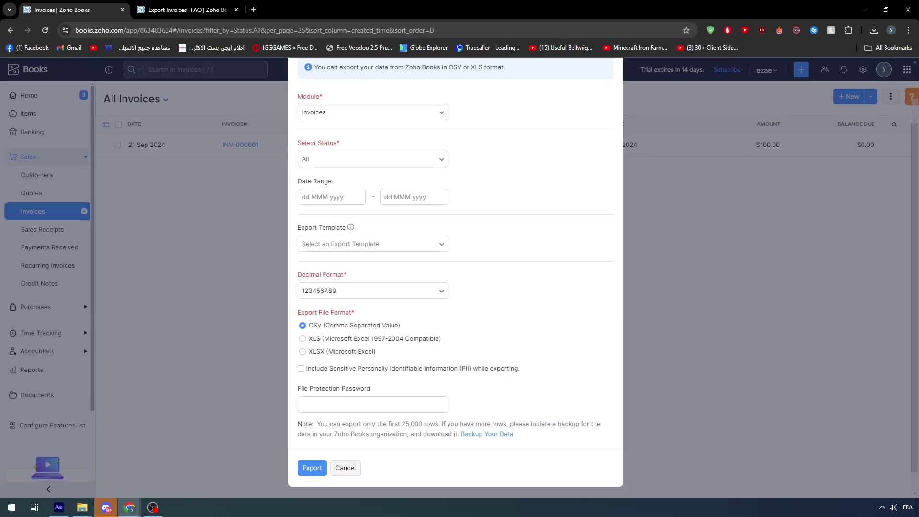
Open Notepad and type the headings 'name , last name , number'.
{"action": "key", "text": "super"}
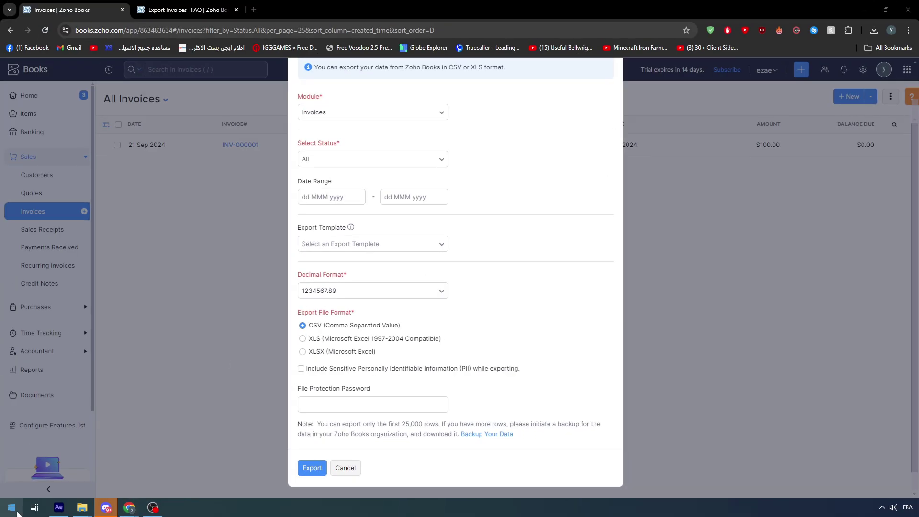
{"action": "type", "text": "no"}
{"action": "left_click", "coordinate": [63, 270]}
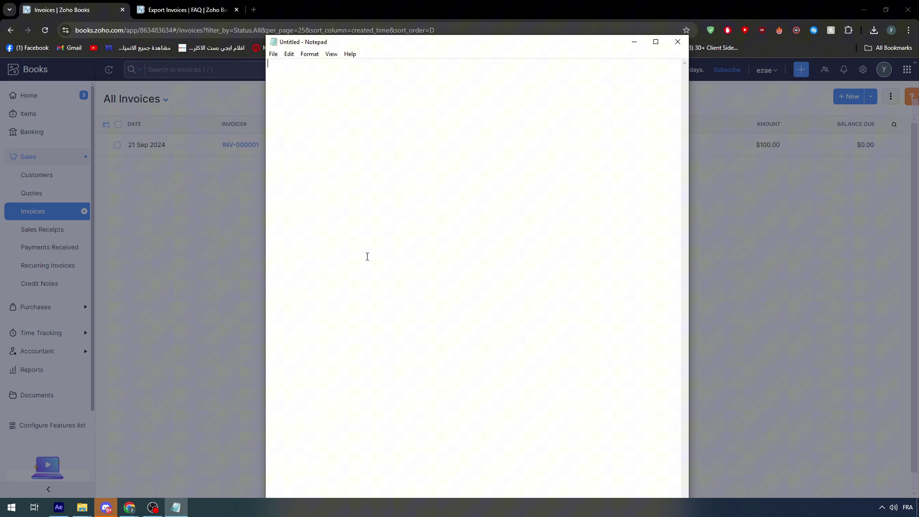
{"action": "type", "text": "nam"}
{"action": "type", "text": "e , last name , number , paid , amount , blanace"}
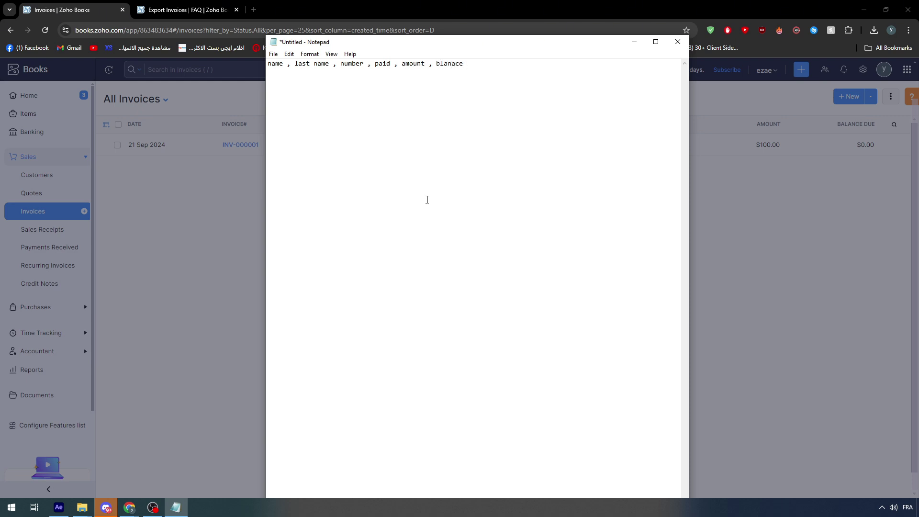
Close Notepad without saving and pick XLSX (Microsoft Excel) as the export format.
{"action": "left_click", "coordinate": [678, 42]}
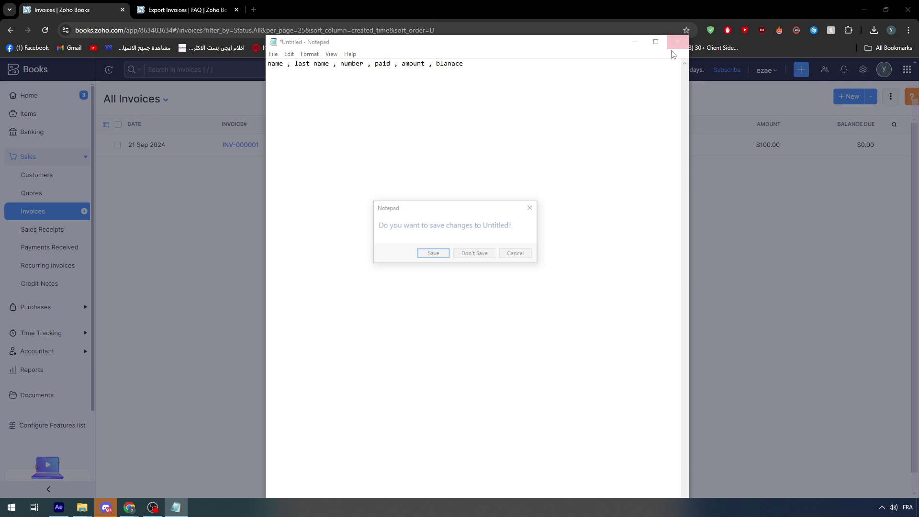
{"action": "left_click", "coordinate": [472, 254]}
{"action": "left_click", "coordinate": [304, 352]}
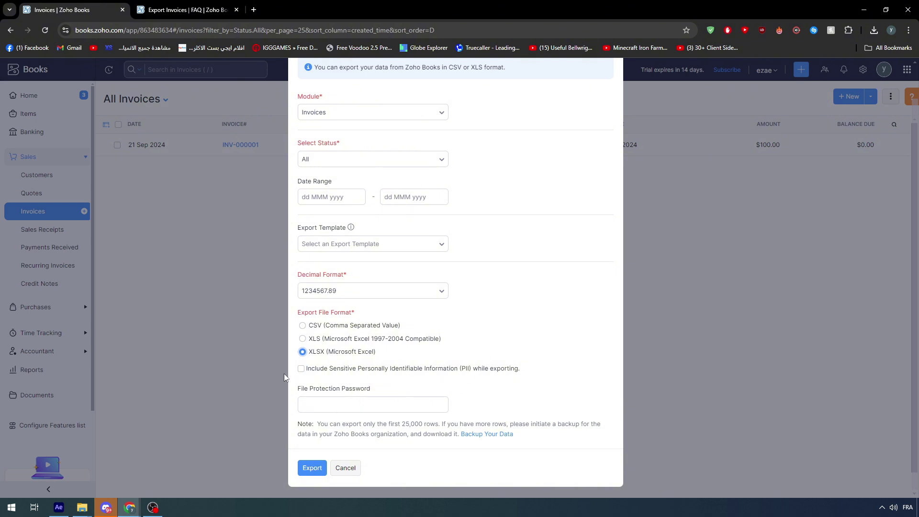
Leave the file password empty and export the invoices to Invoice.xlsx.
{"action": "left_click_drag", "start_coordinate": [349, 396], "coordinate": [296, 390]}
{"action": "left_click", "coordinate": [299, 390]}
{"action": "left_click_drag", "start_coordinate": [374, 391], "coordinate": [257, 392]}
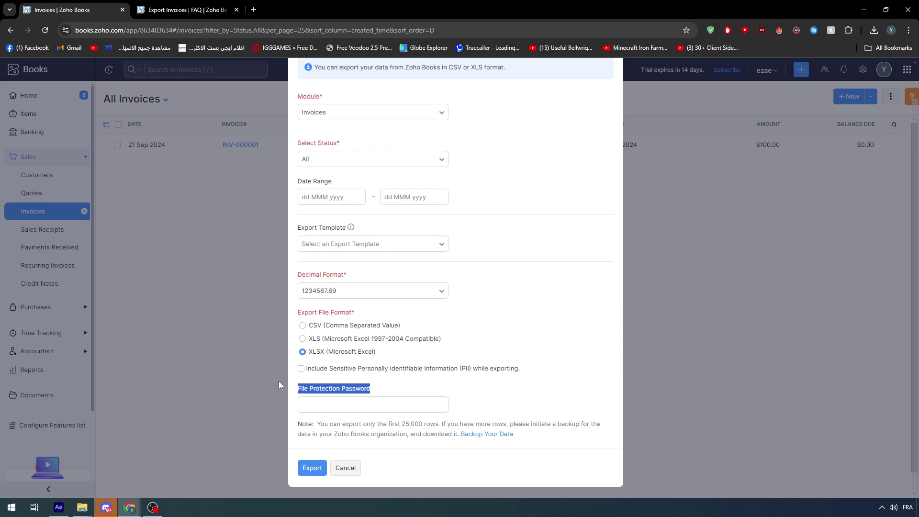
{"action": "left_click", "coordinate": [322, 468]}
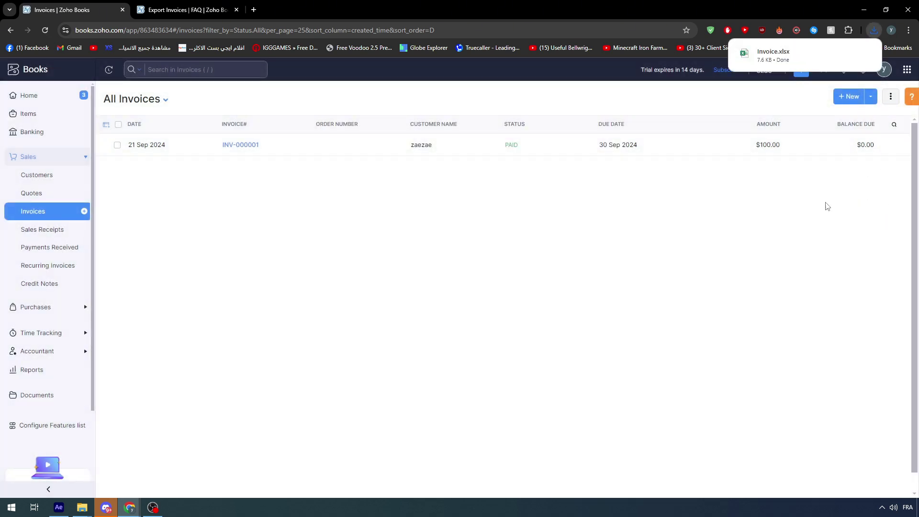
Open Invoice.xlsx from the download bubble, enable editing, and select the filled invoice rows.
{"action": "left_click", "coordinate": [763, 59]}
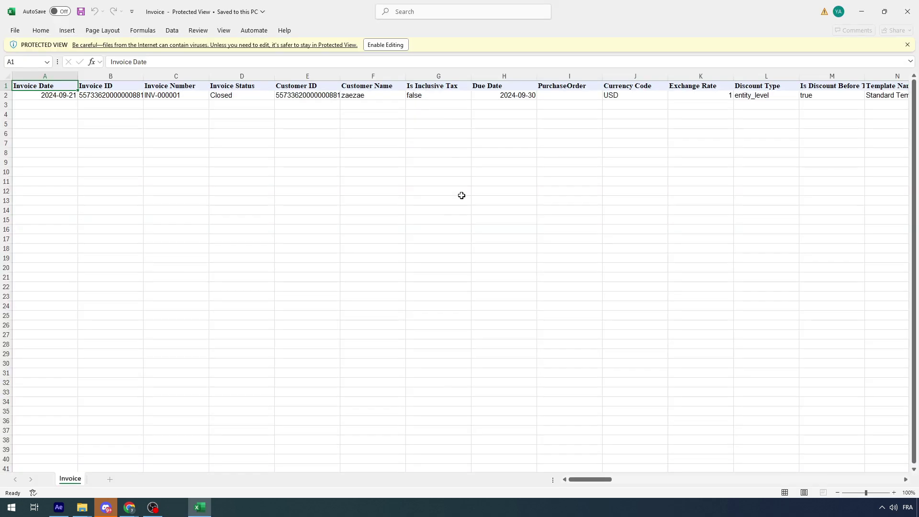
{"action": "left_click_drag", "start_coordinate": [881, 90], "coordinate": [31, 99]}
{"action": "left_click", "coordinate": [94, 124]}
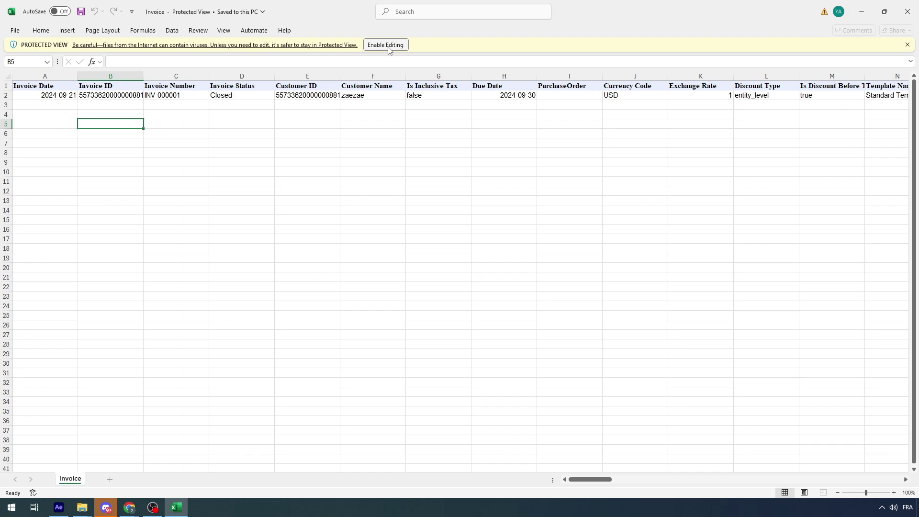
{"action": "left_click", "coordinate": [389, 46]}
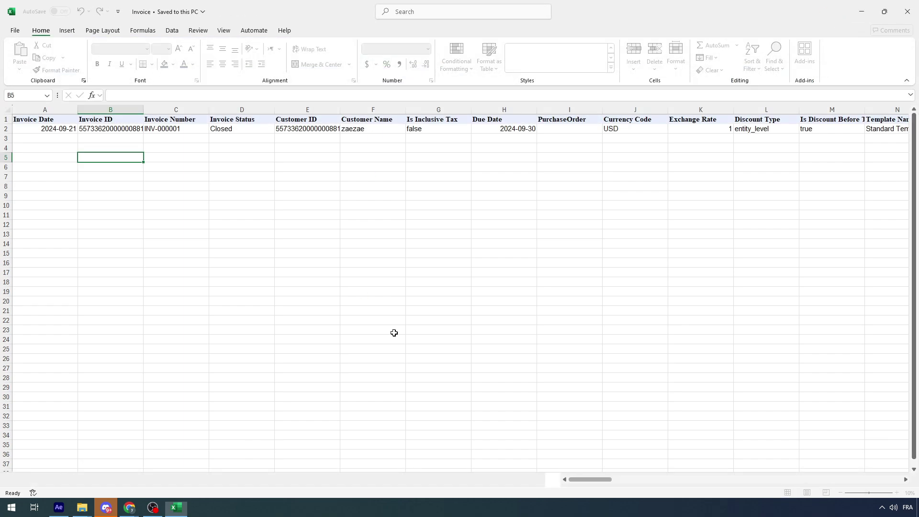
{"action": "left_click_drag", "start_coordinate": [562, 123], "coordinate": [10, 152]}
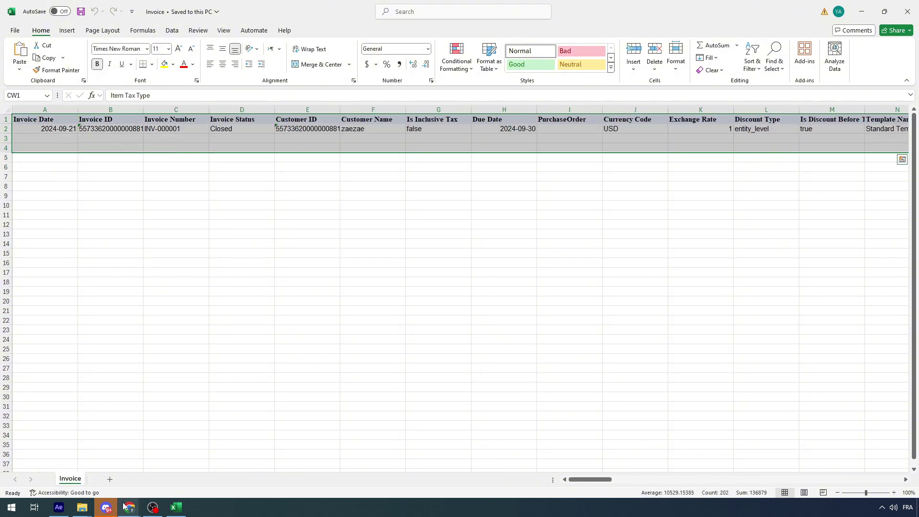
{"action": "mouse_move", "coordinate": [125, 508]}
{"action": "left_click", "coordinate": [77, 465]}
{"action": "left_click", "coordinate": [891, 97]}
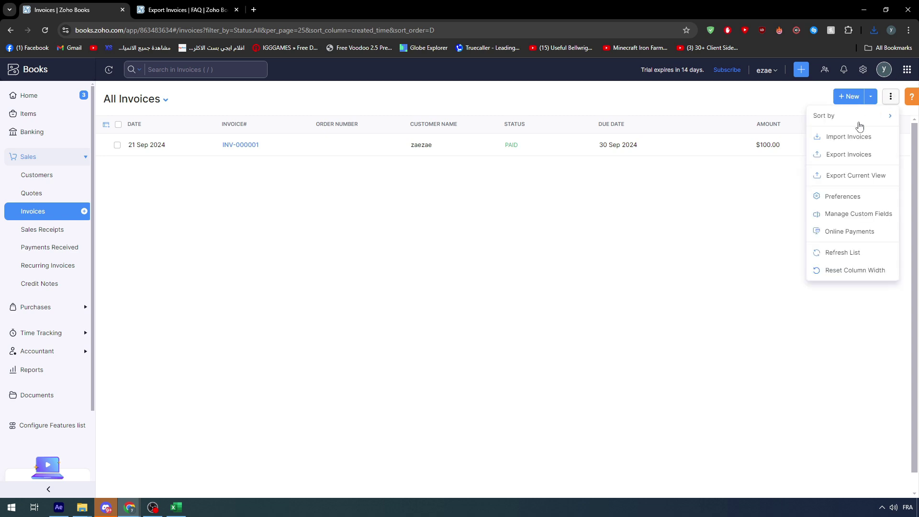
{"action": "left_click", "coordinate": [859, 143]}
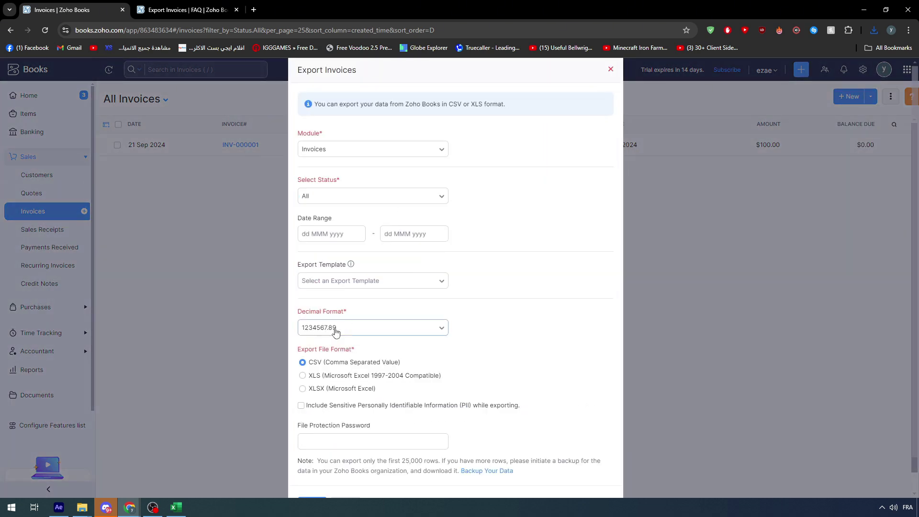
{"action": "left_click", "coordinate": [328, 286]}
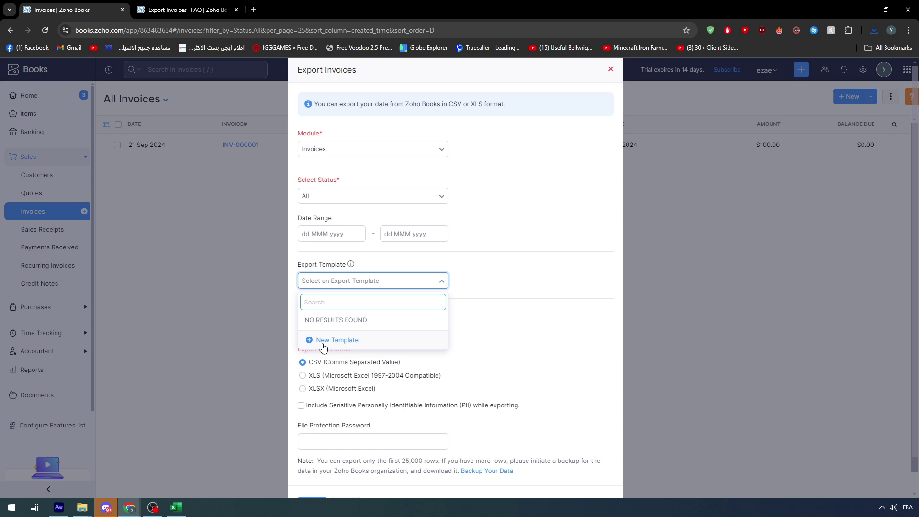
{"action": "left_click", "coordinate": [321, 341]}
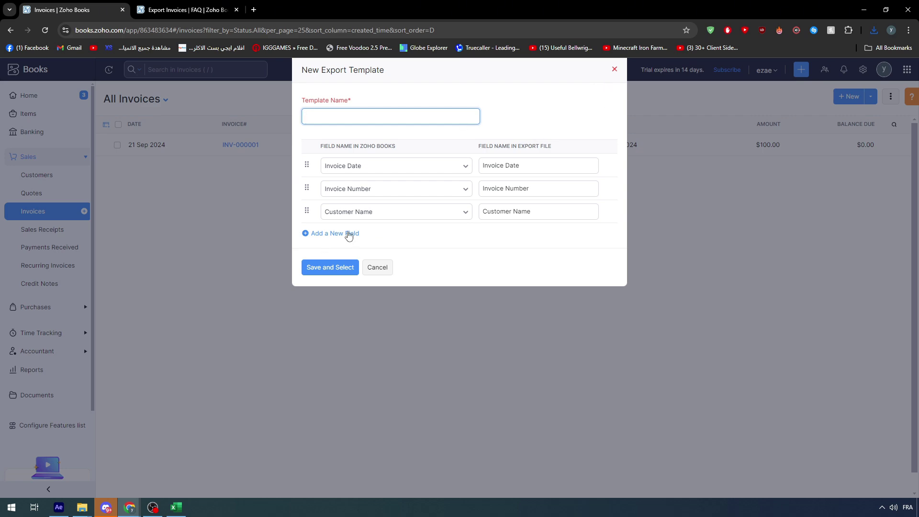
{"action": "left_click", "coordinate": [615, 70]}
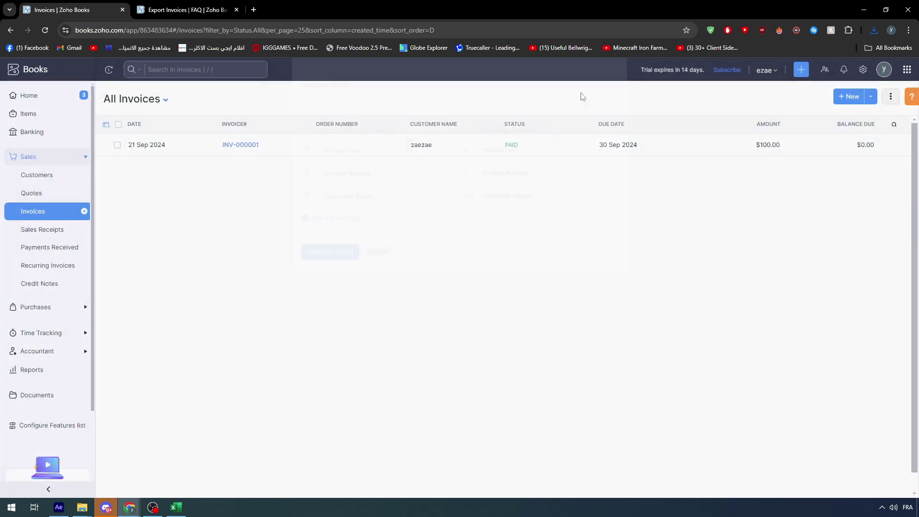
Return to the Invoice workbook in Excel and select a block of invoice cells.
{"action": "left_click", "coordinate": [182, 484]}
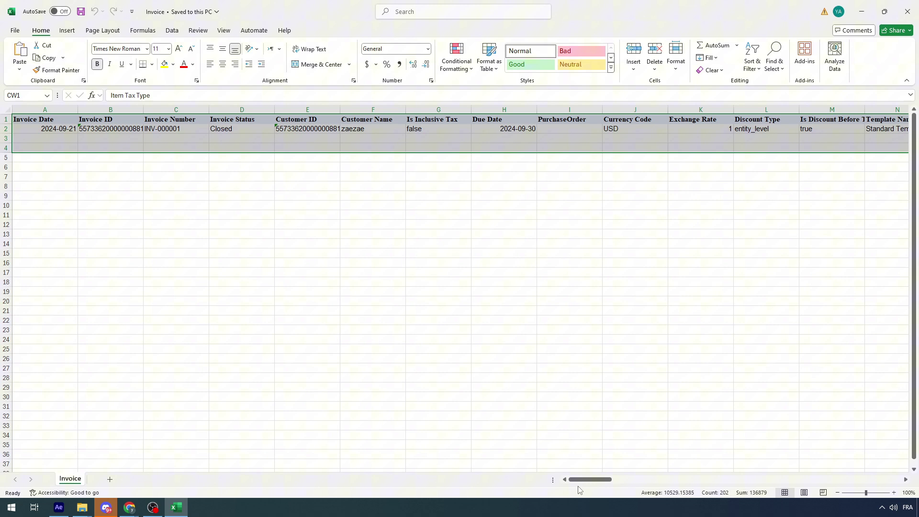
{"action": "left_click", "coordinate": [177, 253]}
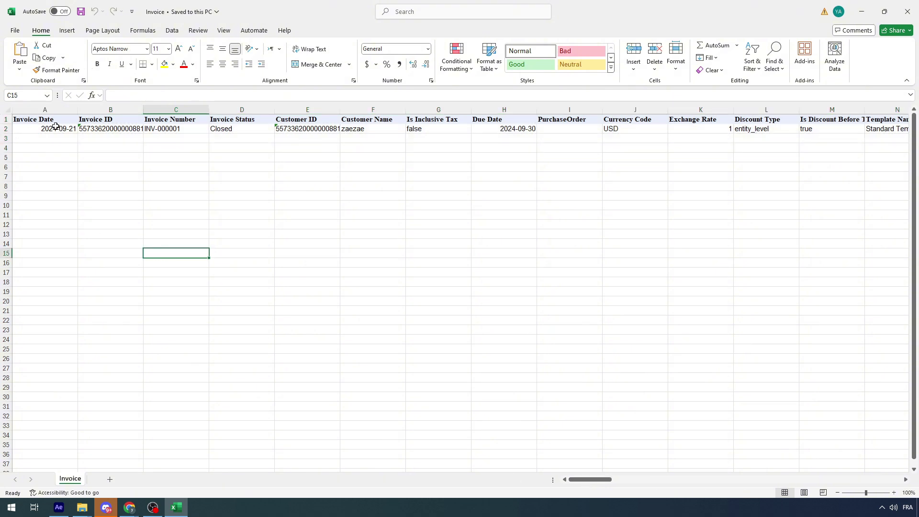
{"action": "left_click_drag", "start_coordinate": [124, 128], "coordinate": [675, 213]}
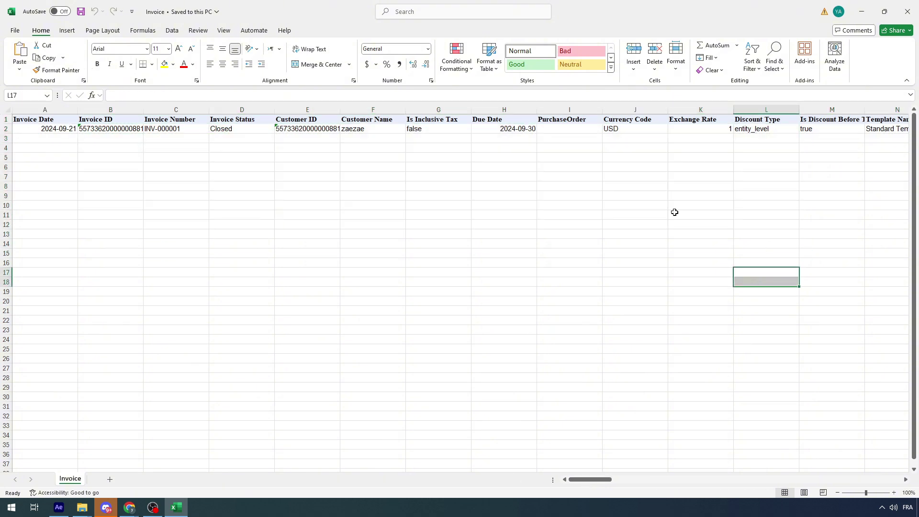
{"action": "left_click", "coordinate": [556, 126]}
{"action": "left_click", "coordinate": [684, 134]}
{"action": "left_click", "coordinate": [455, 138]}
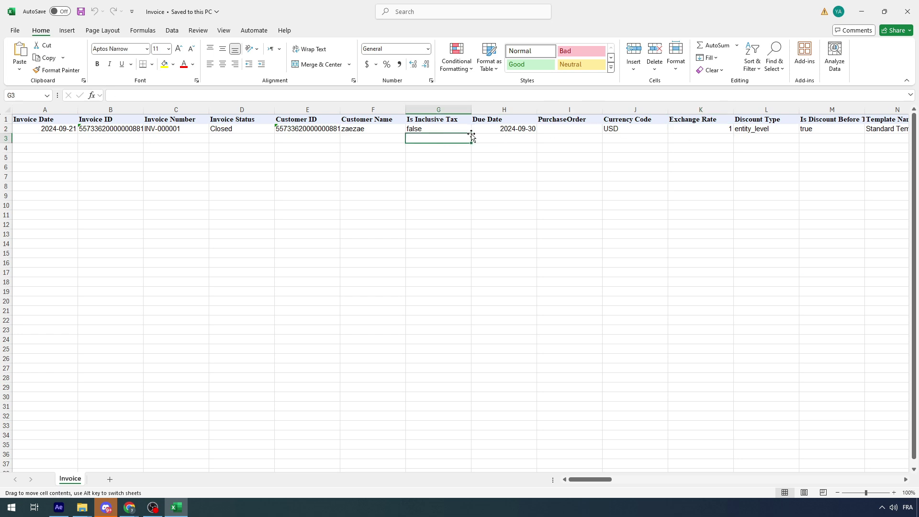
{"action": "left_click", "coordinate": [611, 130]}
{"action": "left_click", "coordinate": [573, 127]}
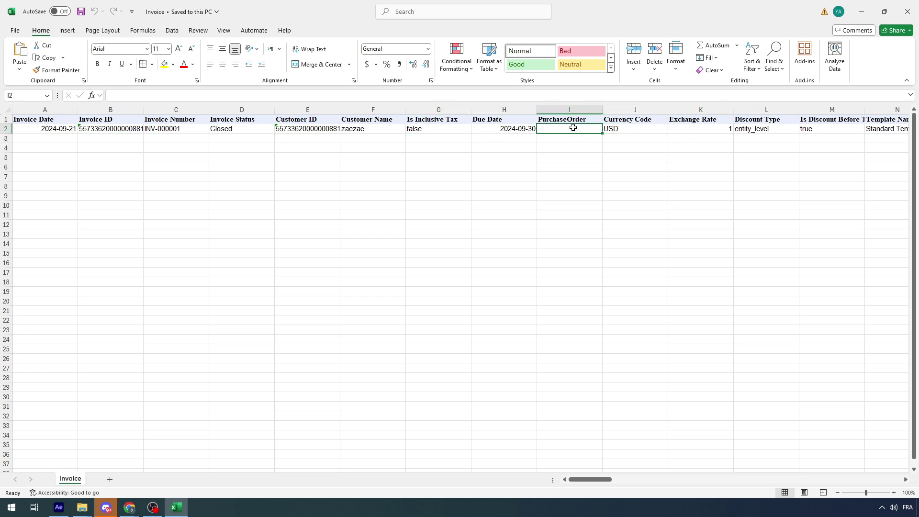
Set the sheet zoom to about 59% and select the invoice's data row.
{"action": "left_click", "coordinate": [853, 494]}
{"action": "left_click_drag", "start_coordinate": [853, 493], "coordinate": [844, 499]}
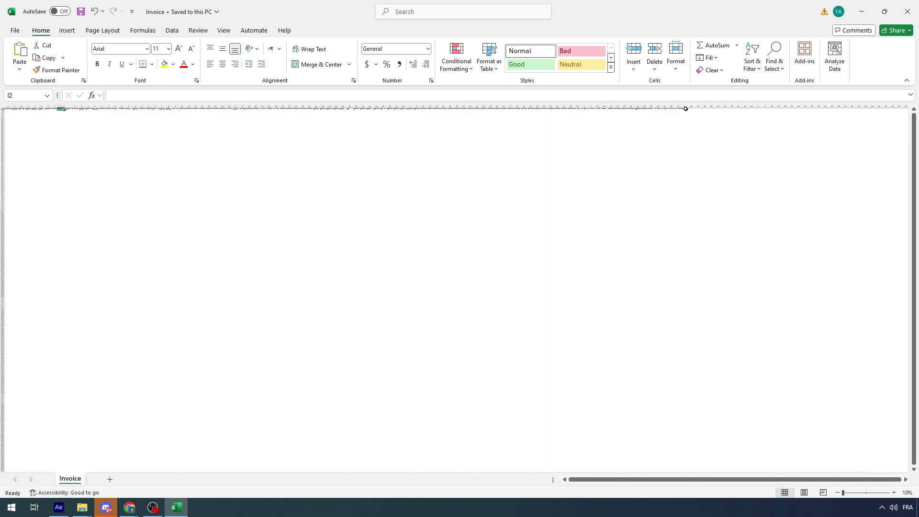
{"action": "left_click_drag", "start_coordinate": [685, 108], "coordinate": [7, 111]}
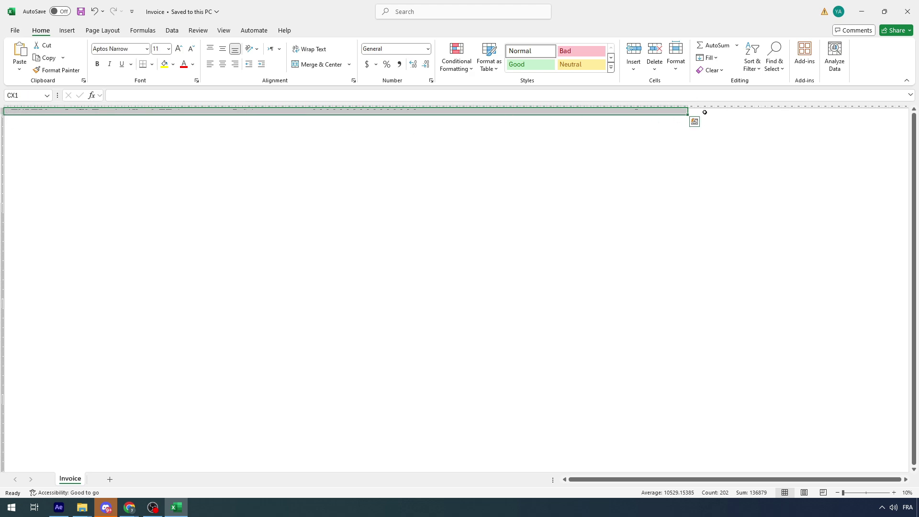
{"action": "left_click", "coordinate": [856, 494]}
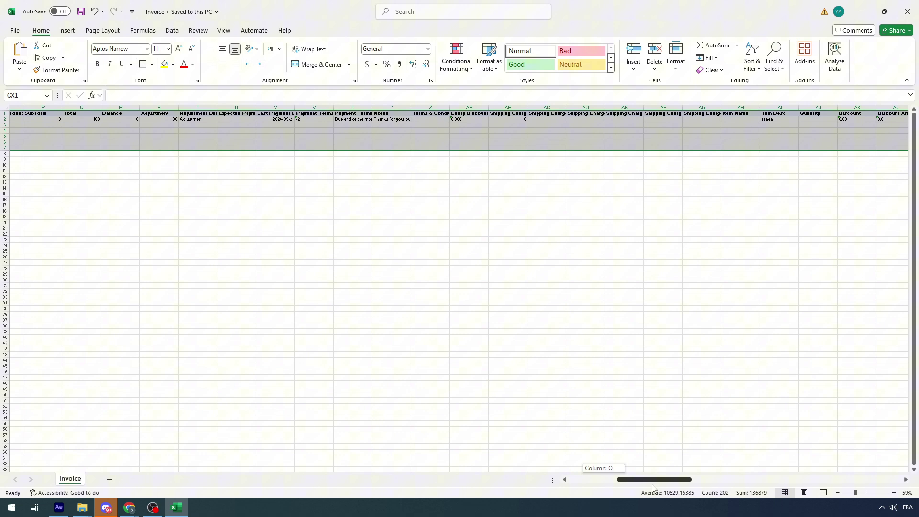
{"action": "left_click_drag", "start_coordinate": [654, 488], "coordinate": [865, 488]}
{"action": "left_click", "coordinate": [786, 315]}
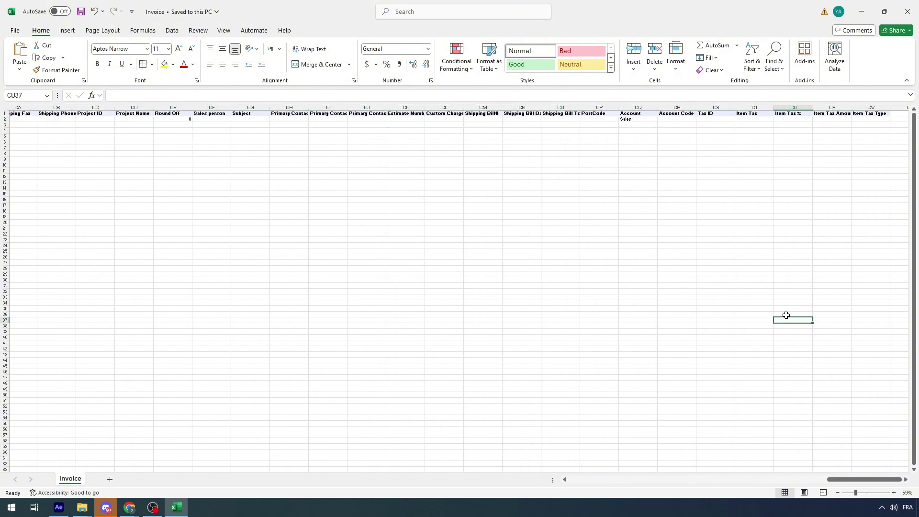
{"action": "left_click_drag", "start_coordinate": [862, 114], "coordinate": [679, 116]}
{"action": "left_click", "coordinate": [34, 119]}
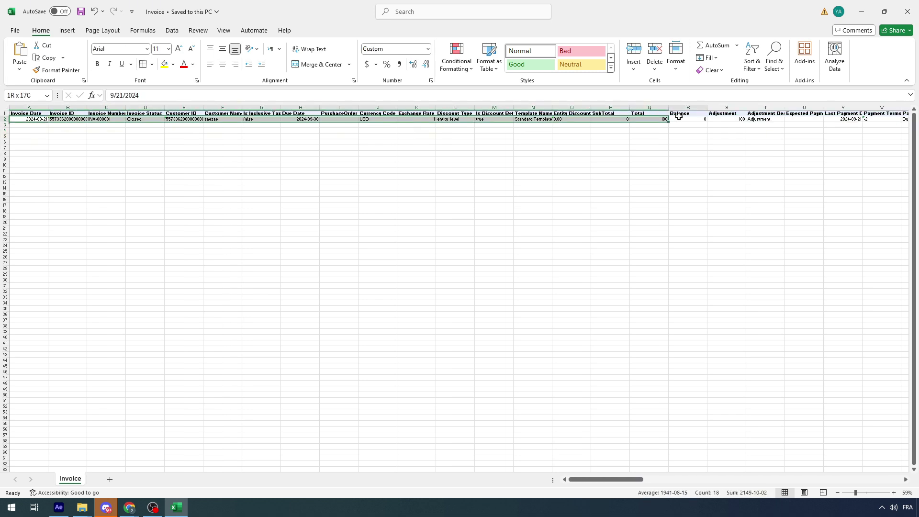
{"action": "left_click", "coordinate": [680, 119]}
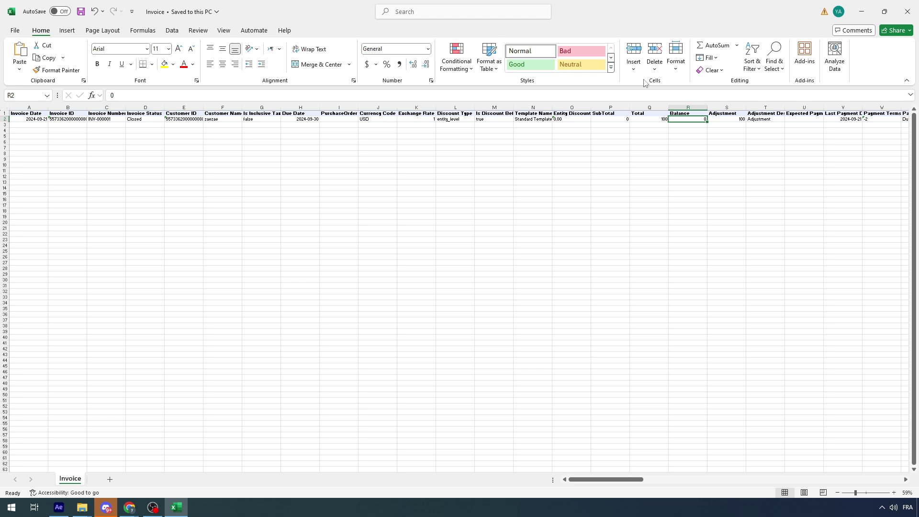
{"action": "left_click", "coordinate": [384, 113]}
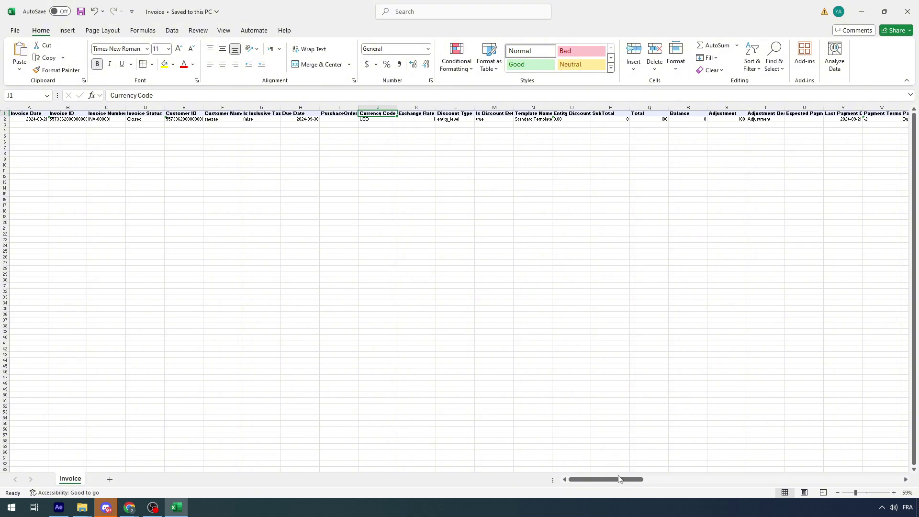
{"action": "left_click_drag", "start_coordinate": [621, 480], "coordinate": [763, 480]}
{"action": "left_click", "coordinate": [827, 113]}
{"action": "left_click_drag", "start_coordinate": [827, 113], "coordinate": [108, 122]}
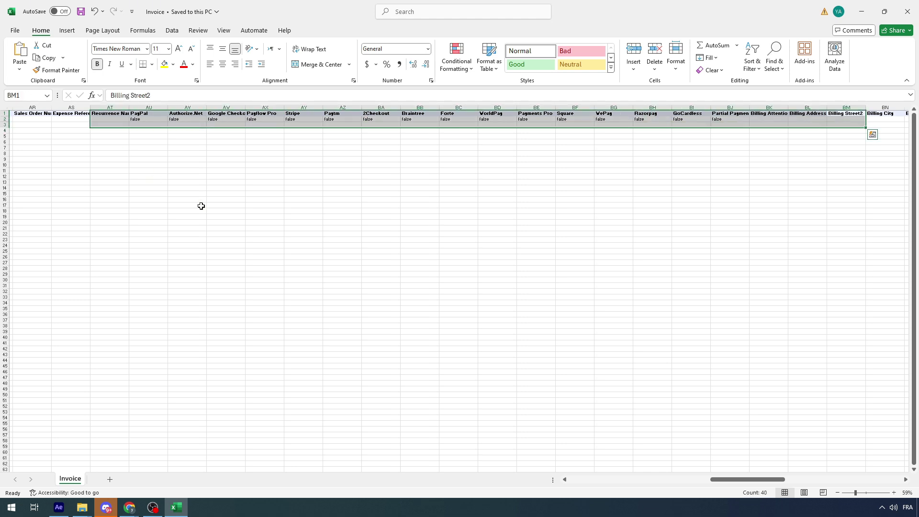
{"action": "left_click_drag", "start_coordinate": [738, 480], "coordinate": [858, 481]}
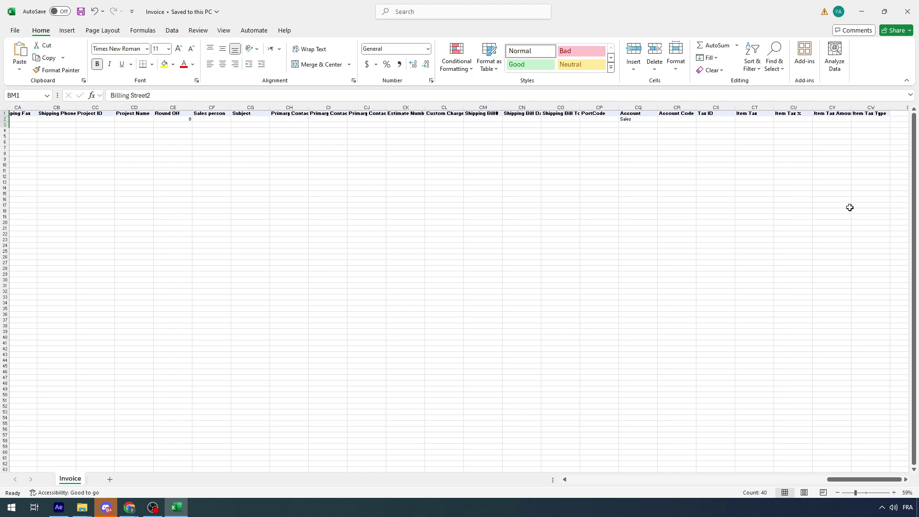
Apply All Borders to range A1:CW17, covering Invoice Date through Item Tax Type columns.
{"action": "left_click_drag", "start_coordinate": [870, 119], "coordinate": [5, 206]}
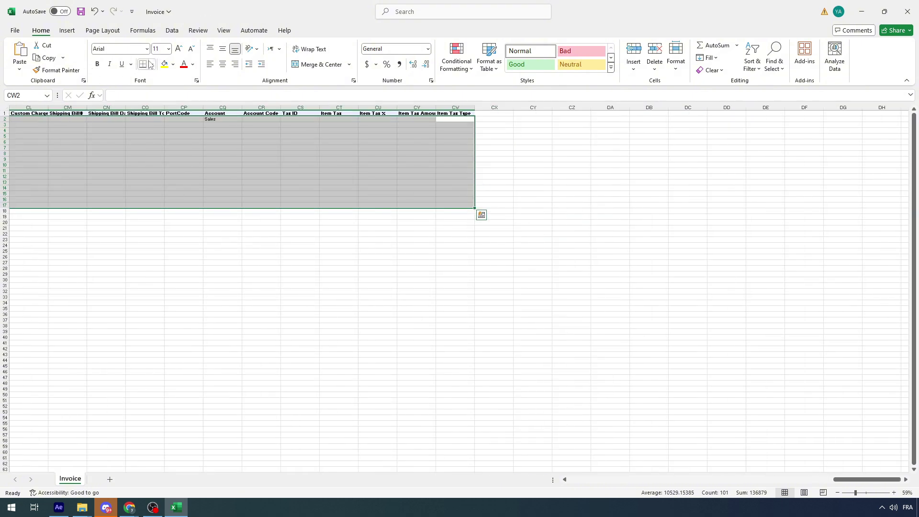
{"action": "left_click", "coordinate": [152, 64]}
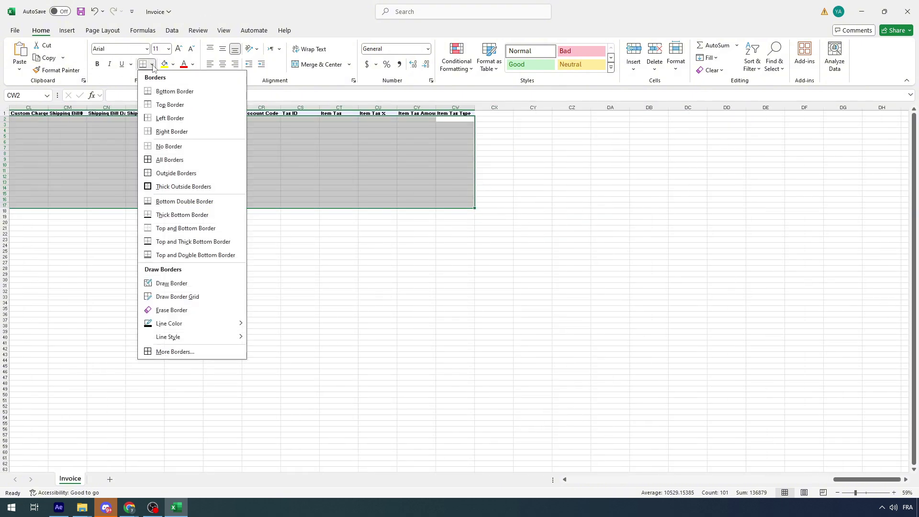
{"action": "left_click", "coordinate": [162, 160]}
{"action": "left_click_drag", "start_coordinate": [852, 481], "coordinate": [591, 480]}
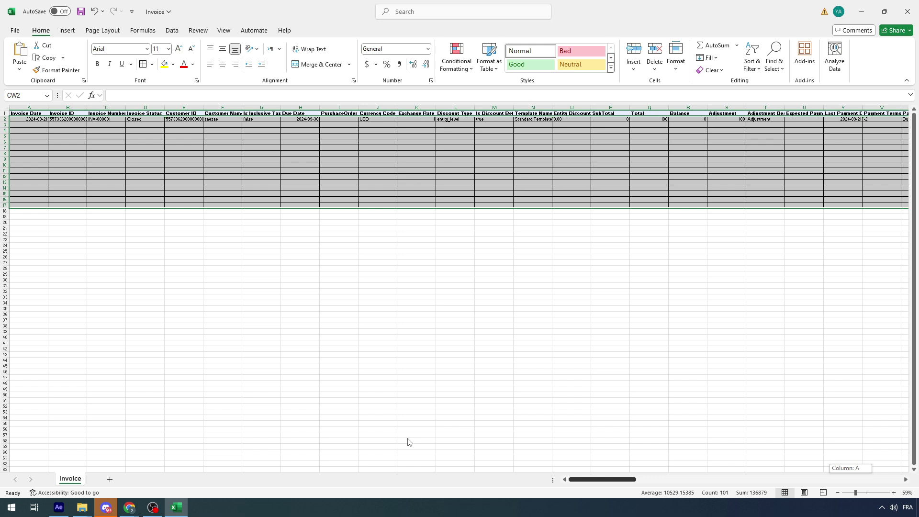
{"action": "left_click", "coordinate": [218, 285]}
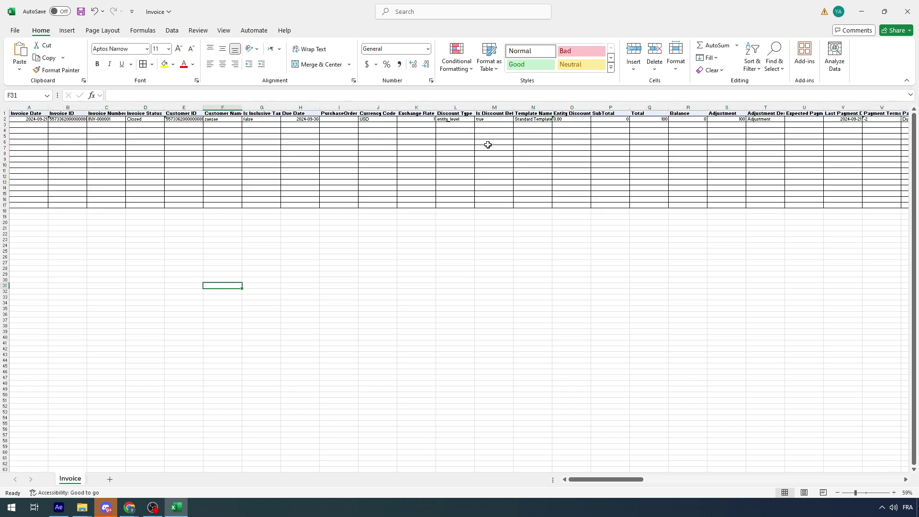